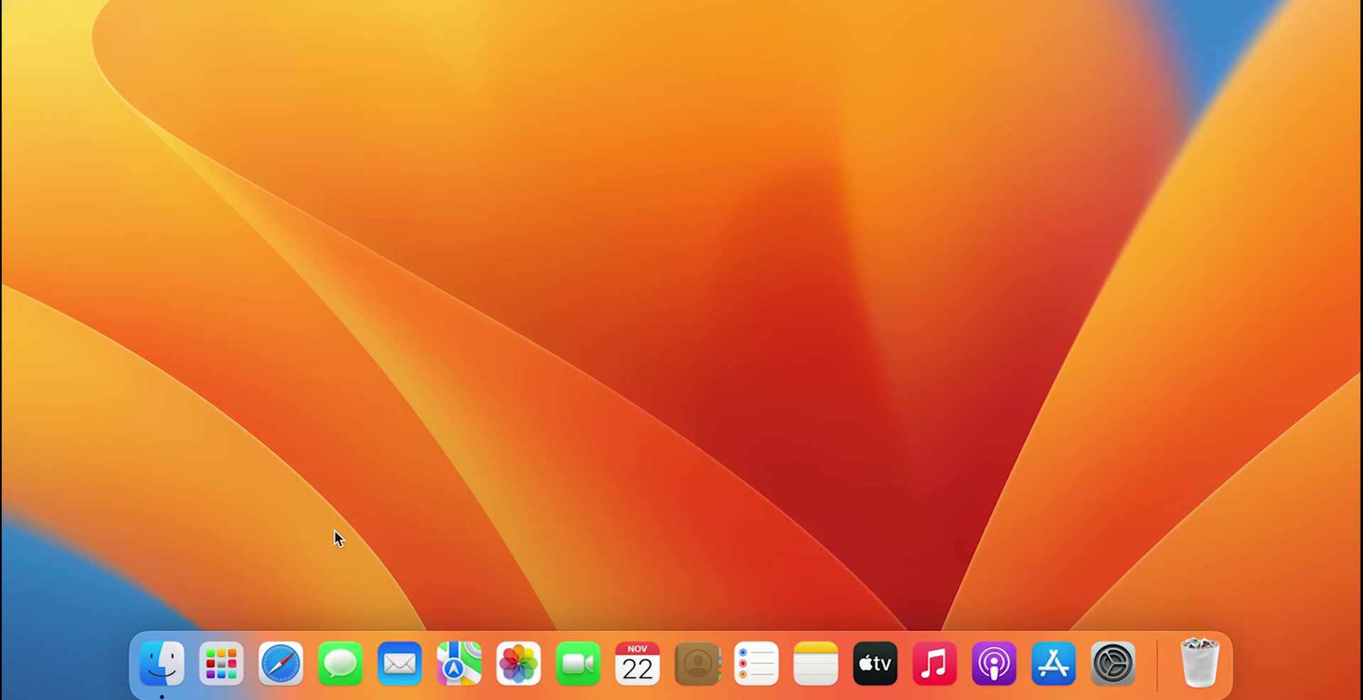
Launch Safari from the Dock to its Favourites start page.
left_click(284, 670)
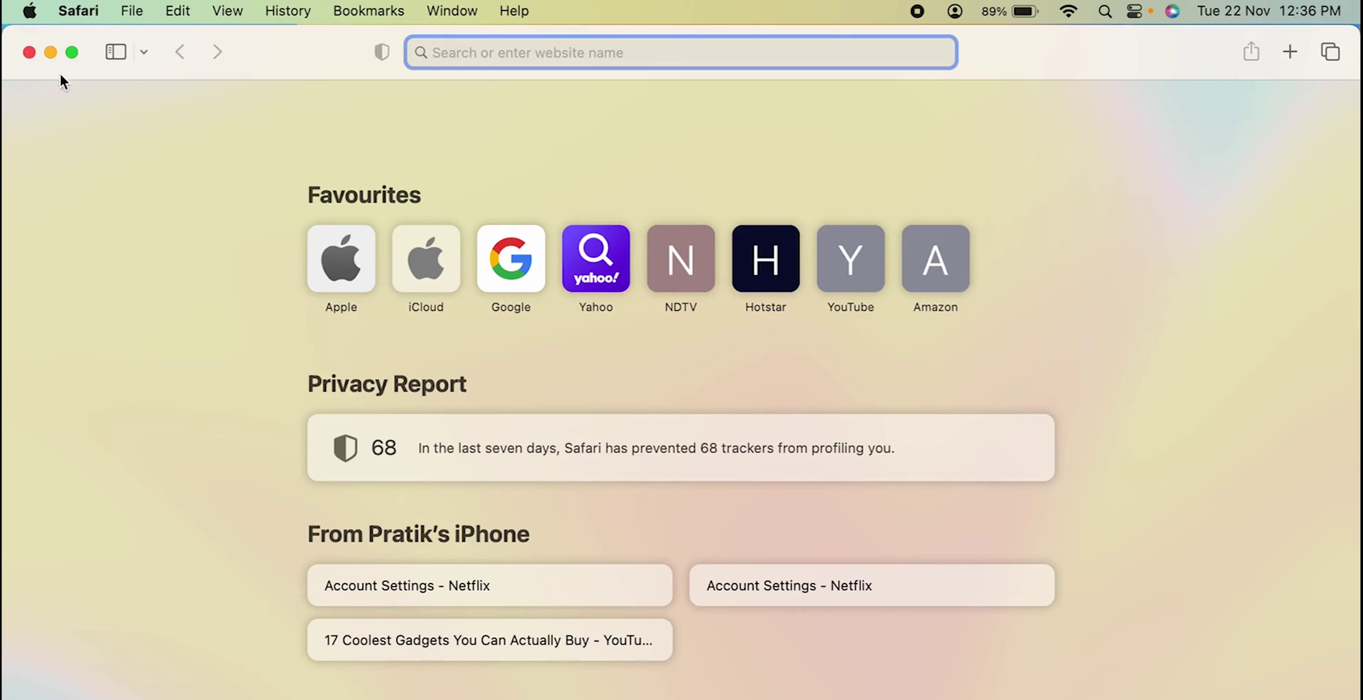
Minimize Safari and browse App Store's 'google chrome' results, which show only browser-picker apps.
left_click(50, 52)
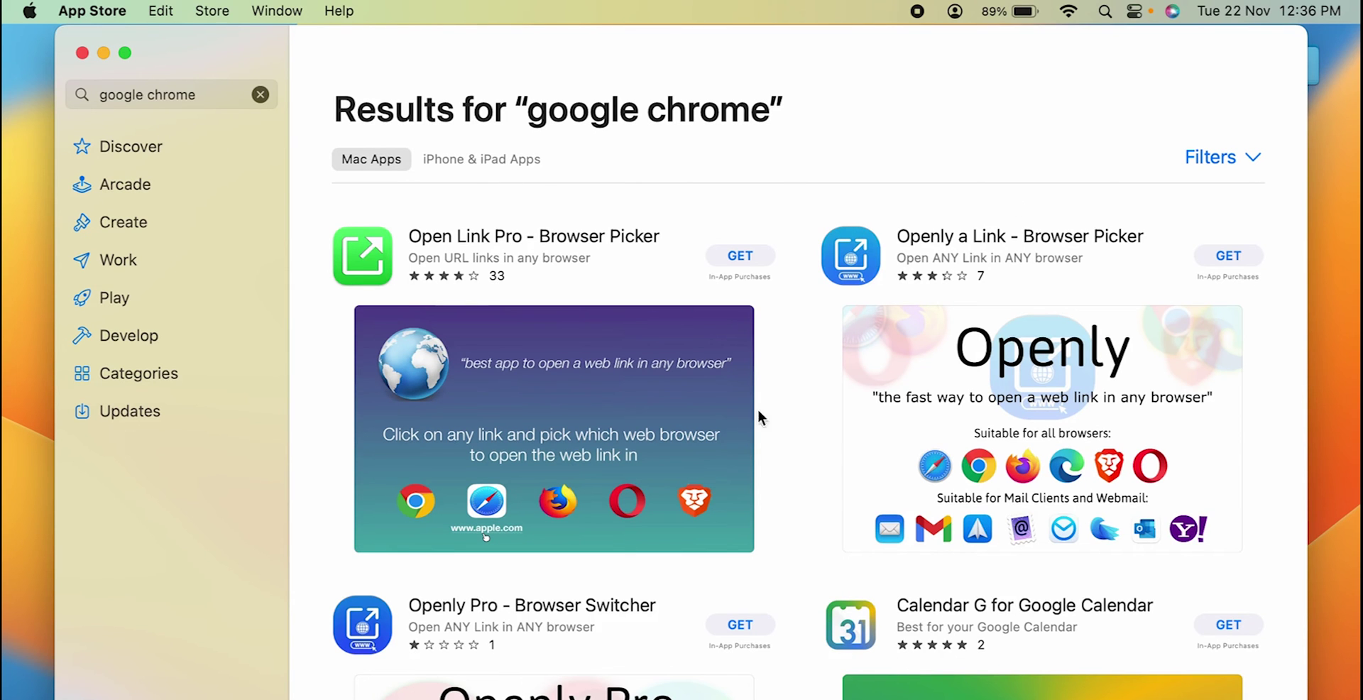
scroll(859, 449, "down", 10)
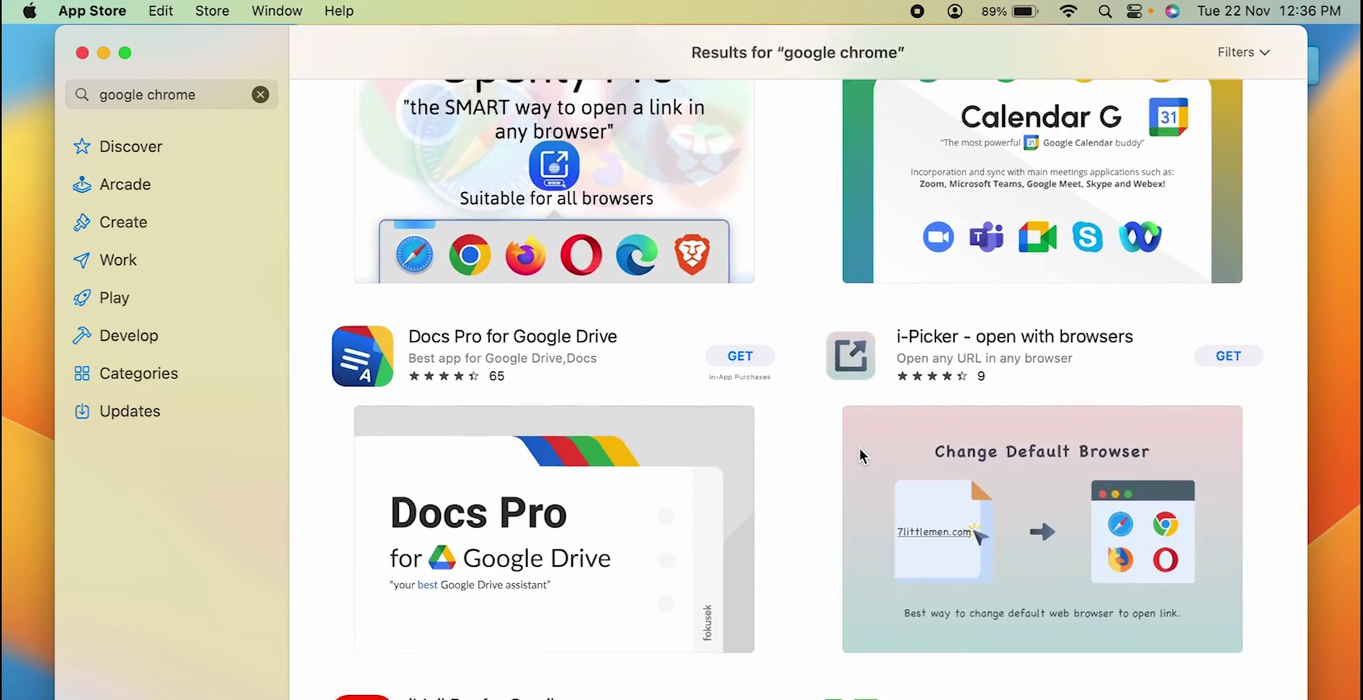
scroll(859, 449, "down", 4)
scroll(859, 449, "up", 10)
scroll(859, 448, "up", 6)
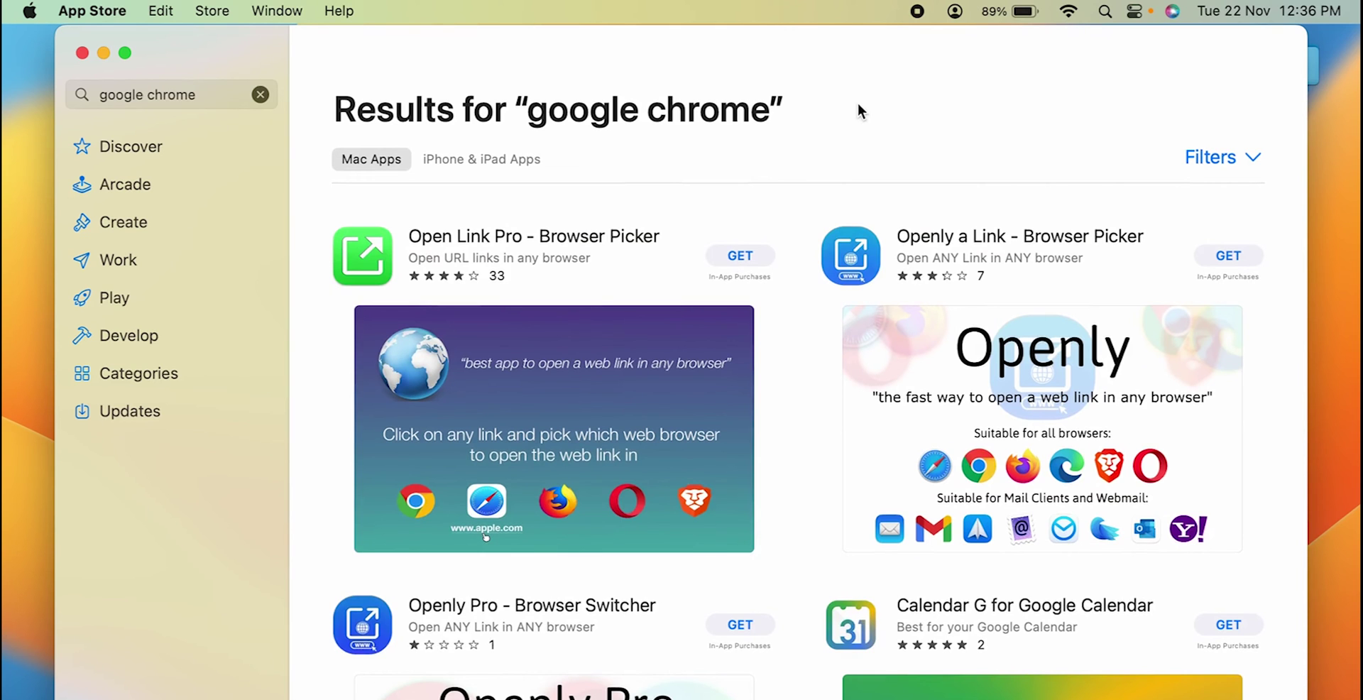
left_click(99, 13)
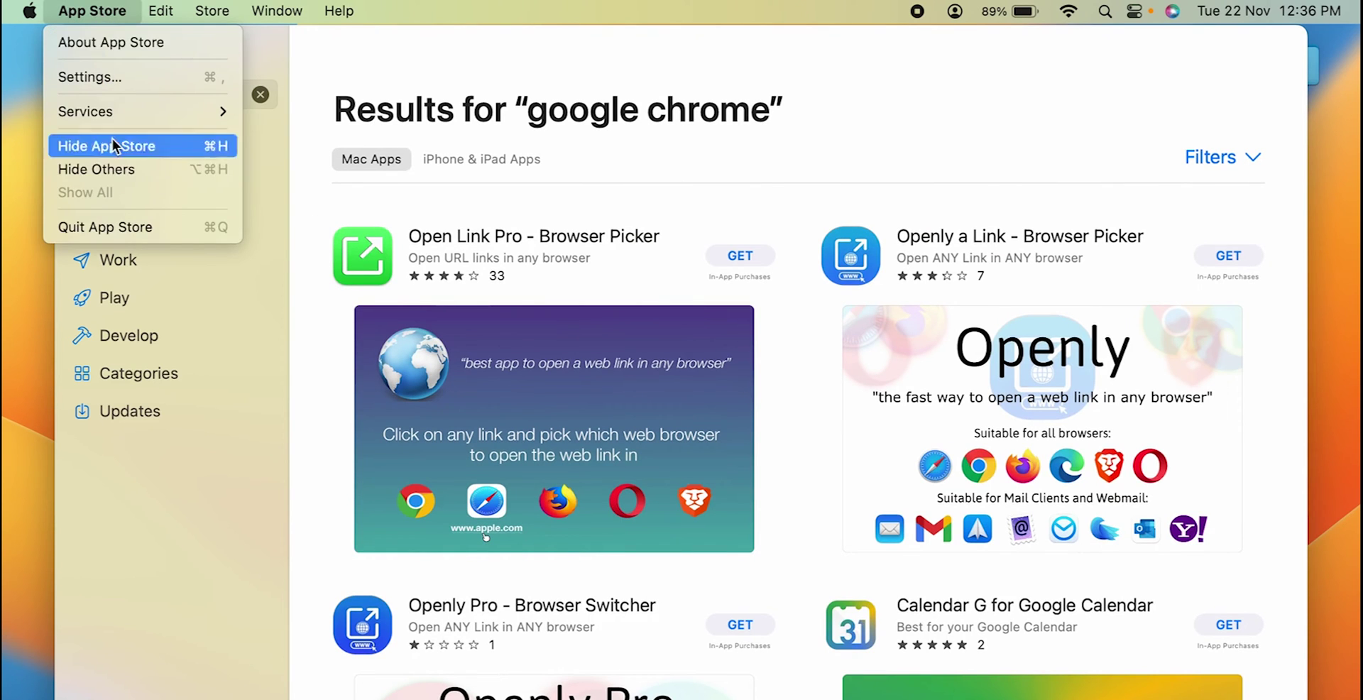
Quit App Store, return to Safari, and search Google for 'google chrome'.
left_click(120, 228)
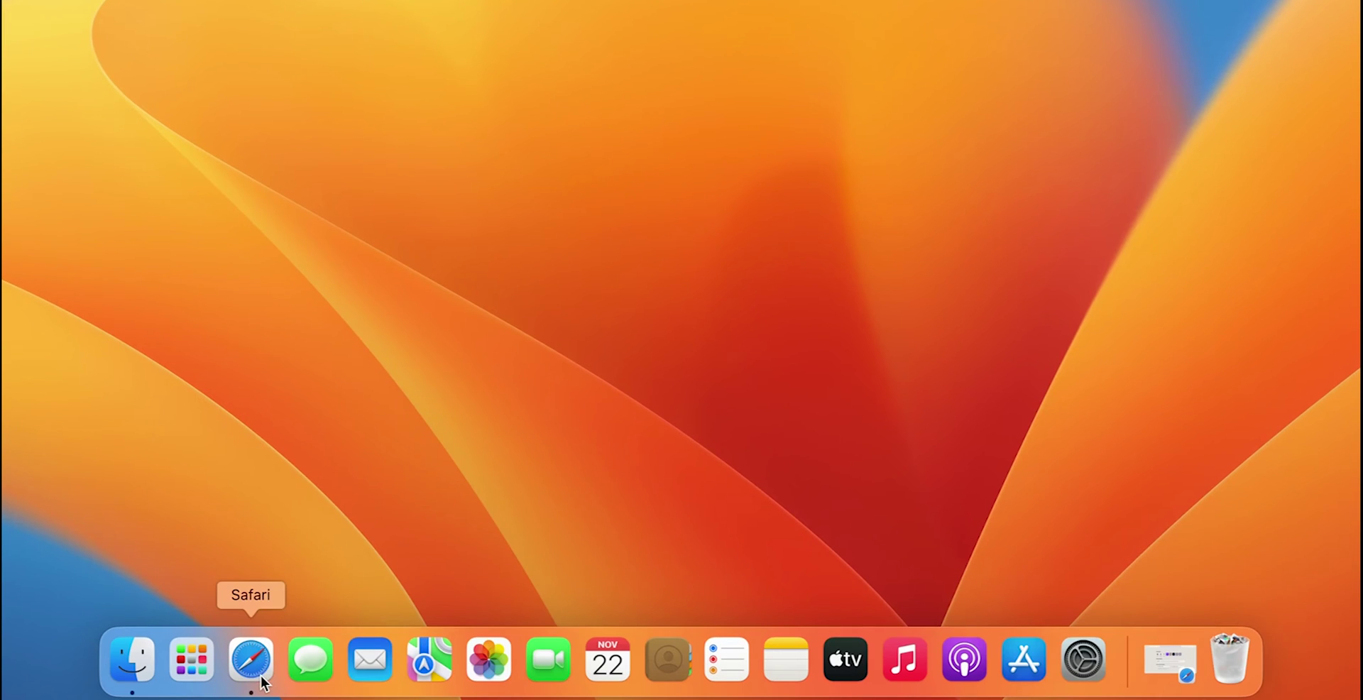
left_click(261, 676)
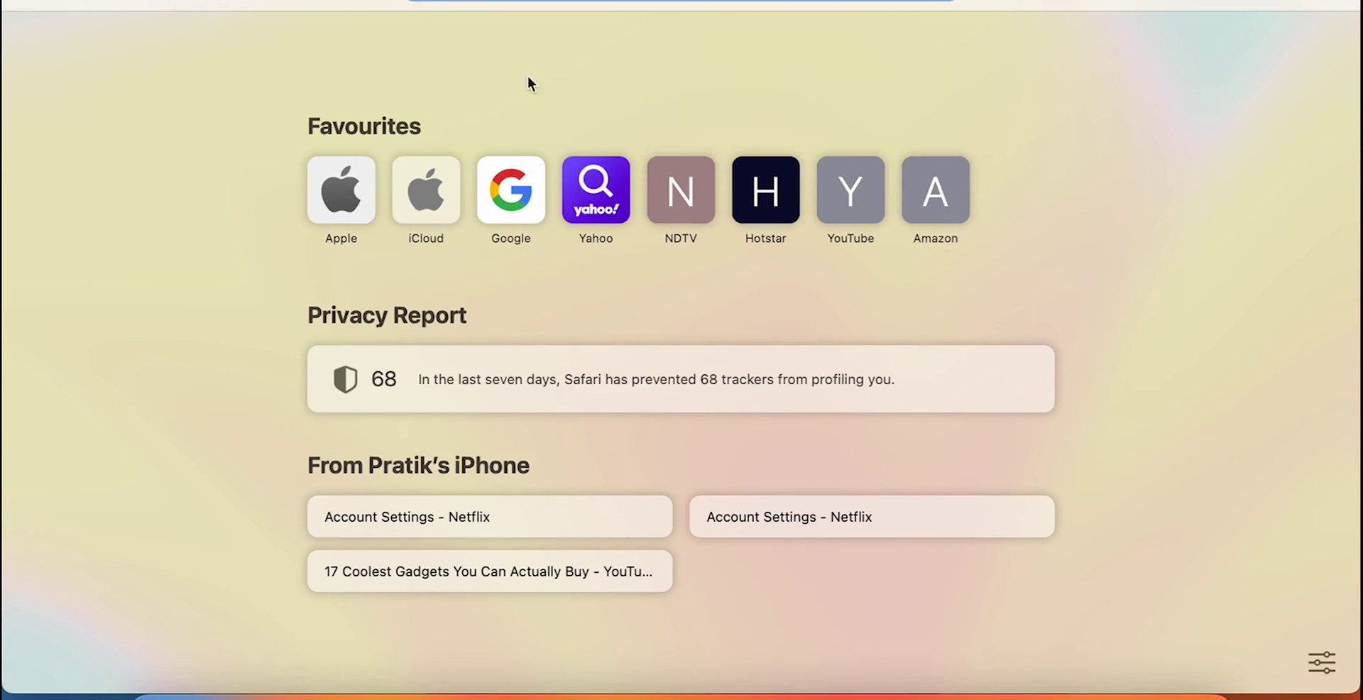
left_click(517, 198)
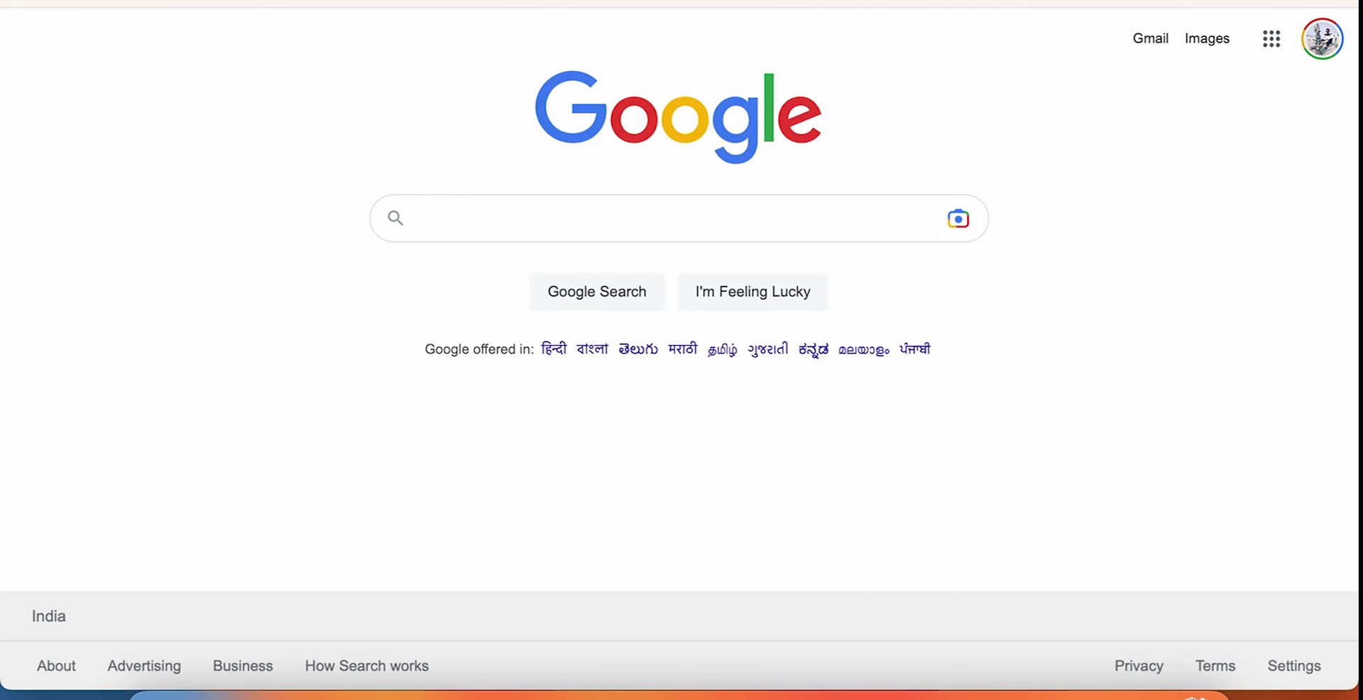
type("google chr")
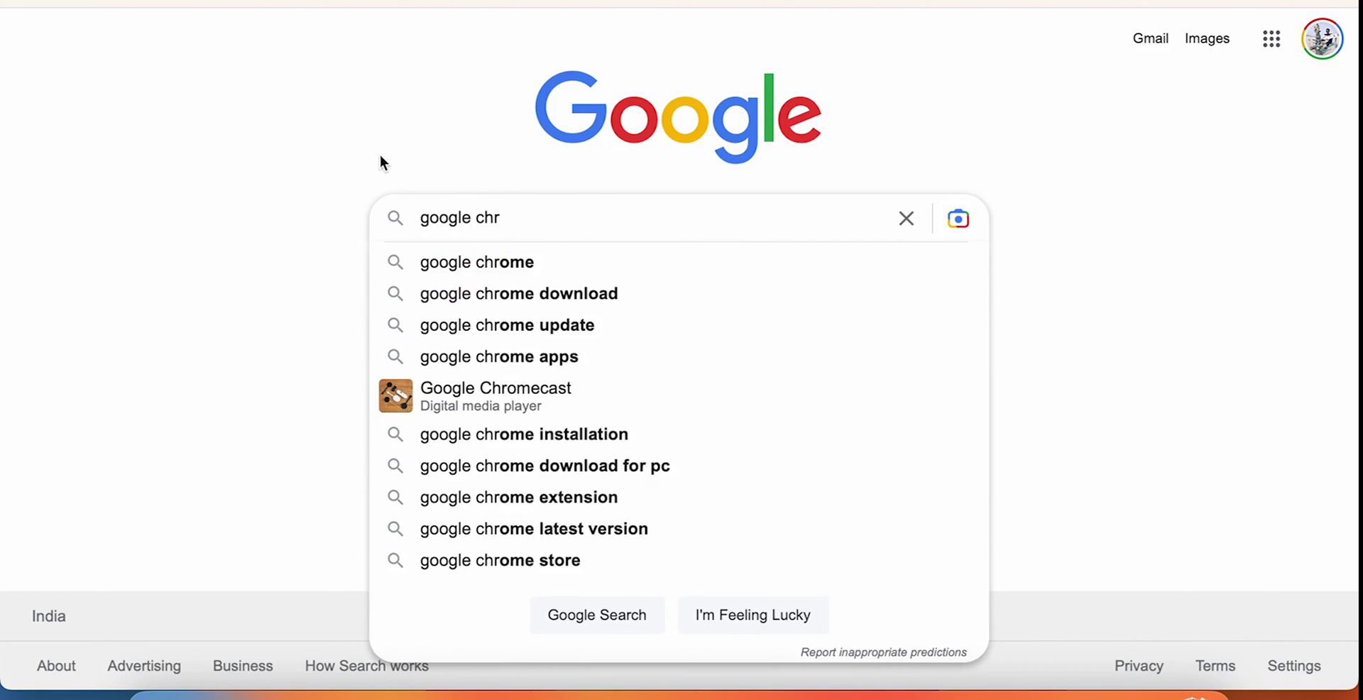
left_click(515, 262)
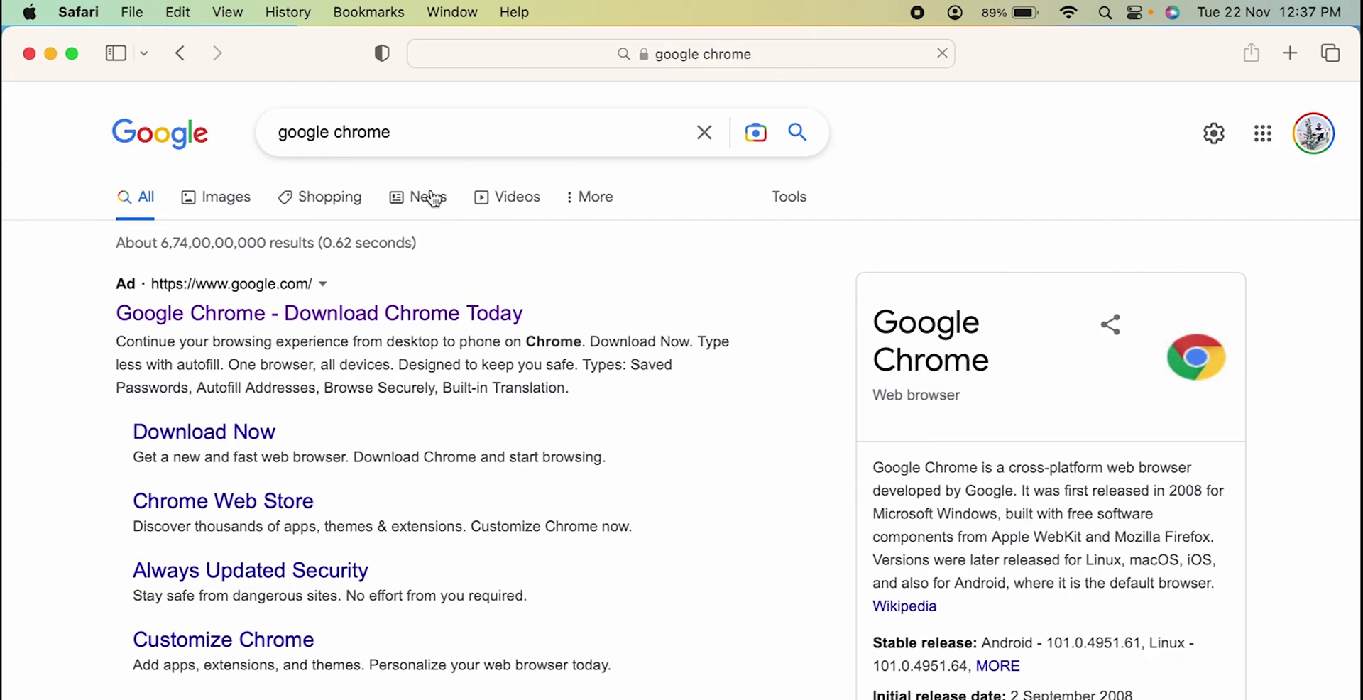
Open the 'Google Chrome Web Browser' result leading to google.com/chrome.
scroll(553, 429, "down", 2)
scroll(553, 426, "down", 3)
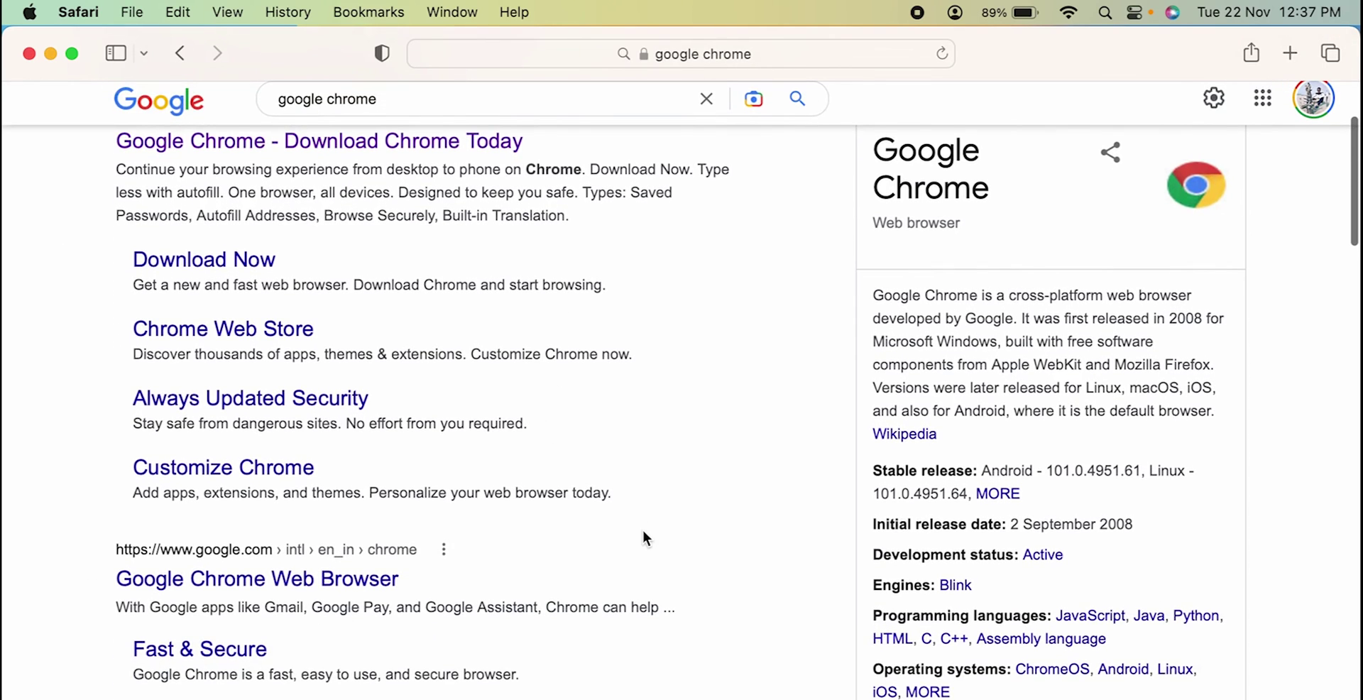
scroll(641, 529, "up", 3)
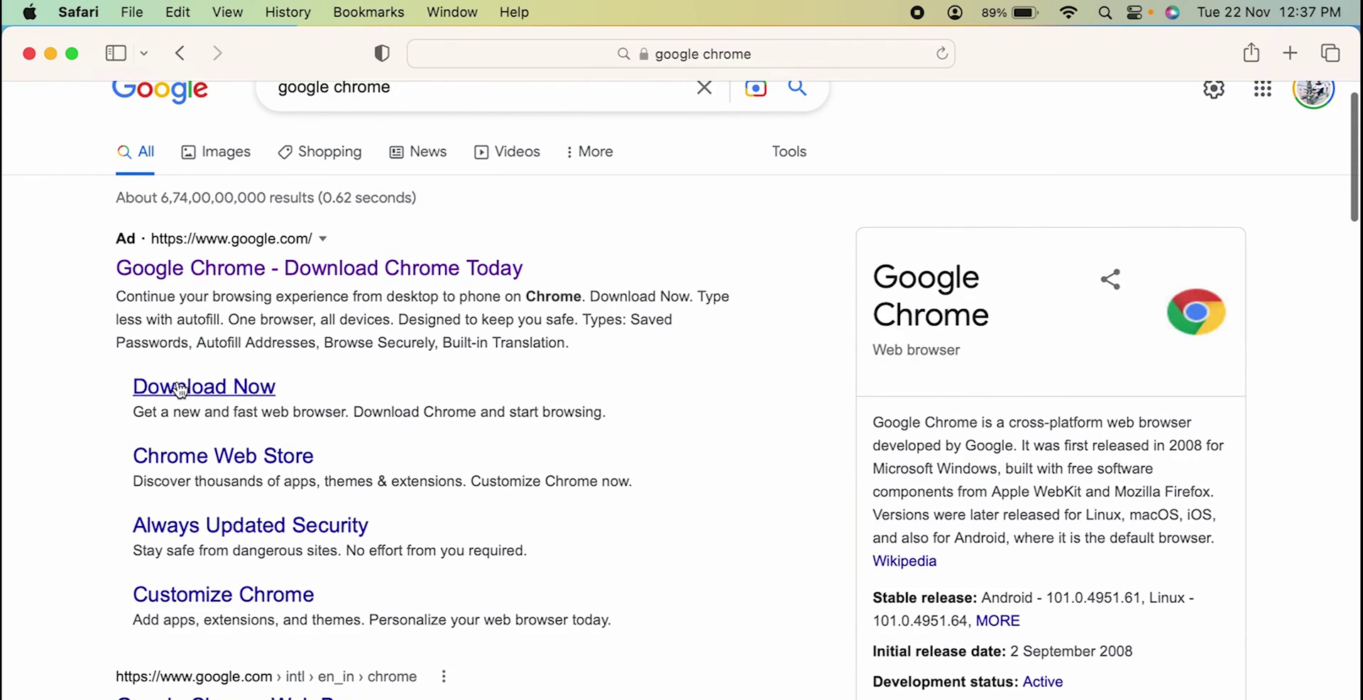
scroll(88, 424, "down", 2)
scroll(88, 424, "down", 2)
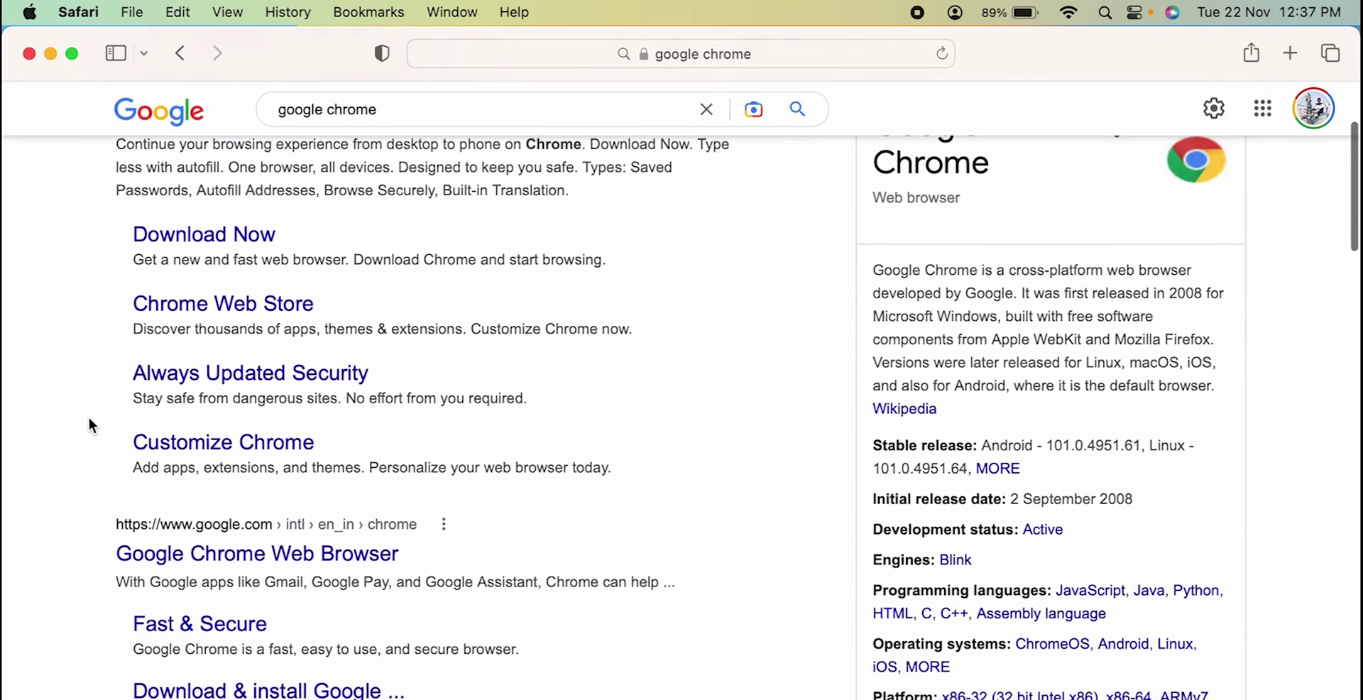
left_click(222, 554)
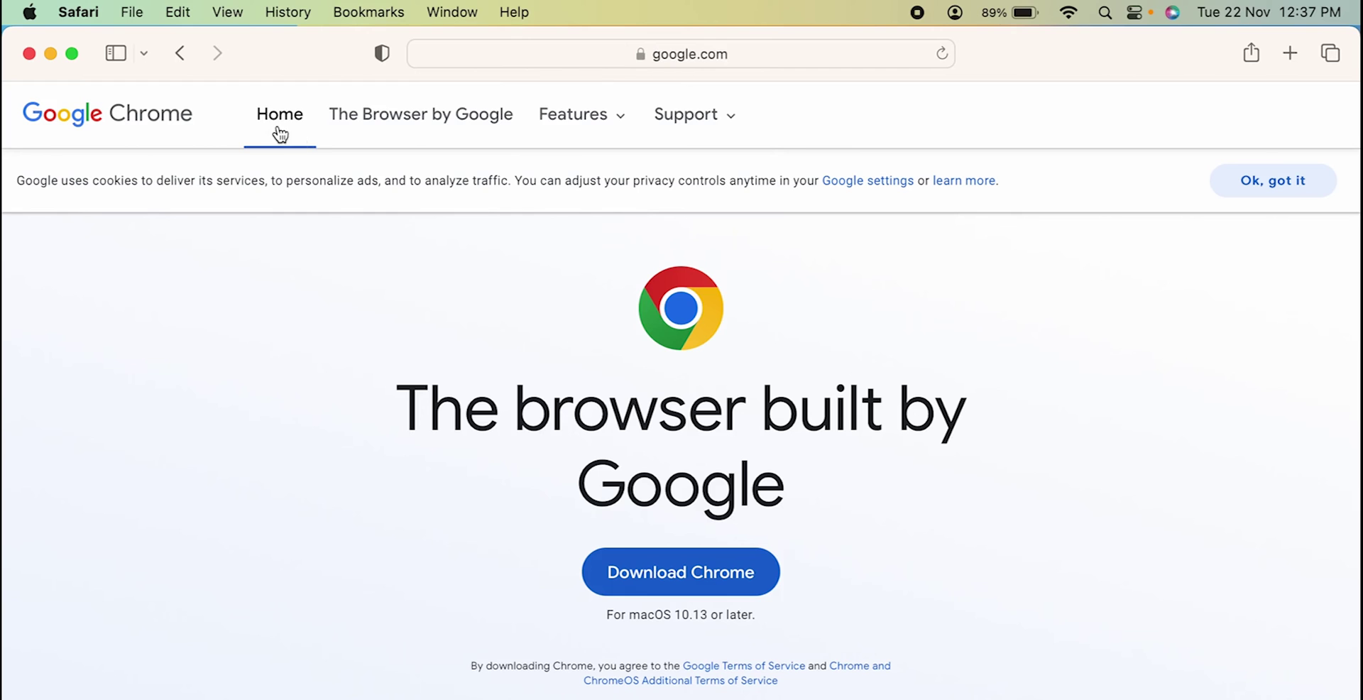
scroll(125, 312, "left", 5)
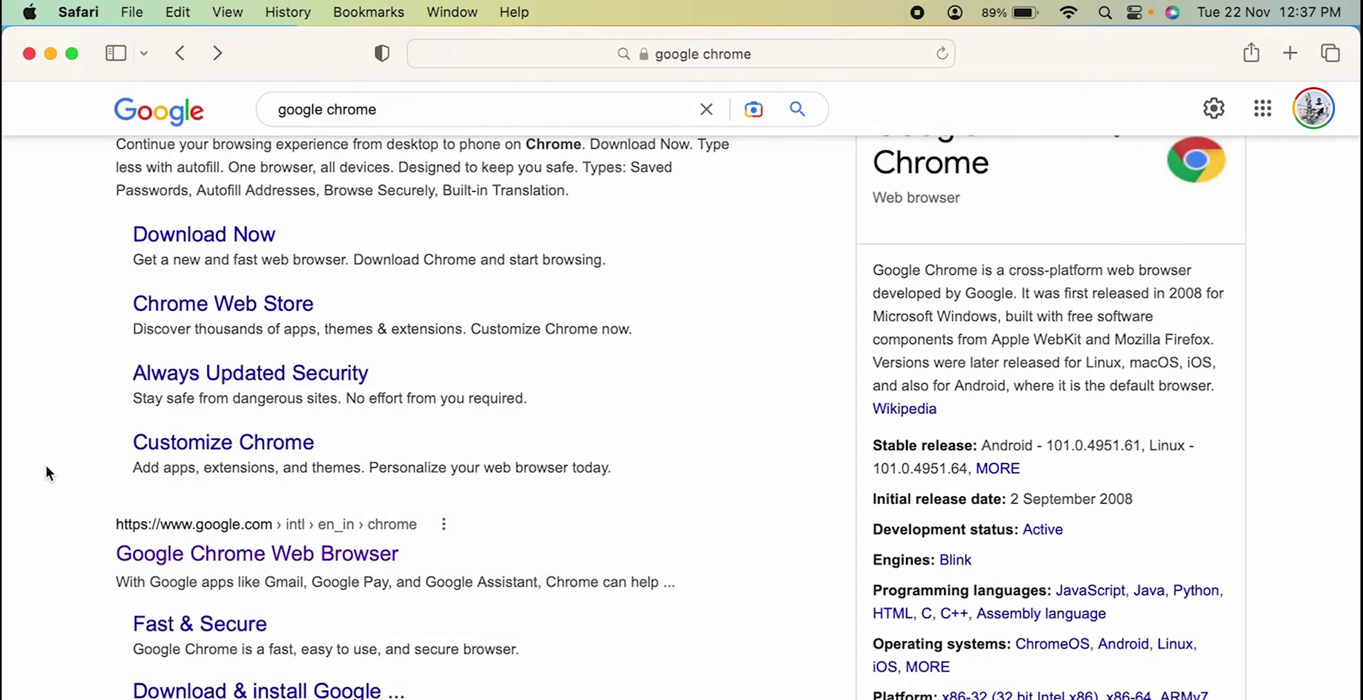
scroll(45, 464, "down", 5)
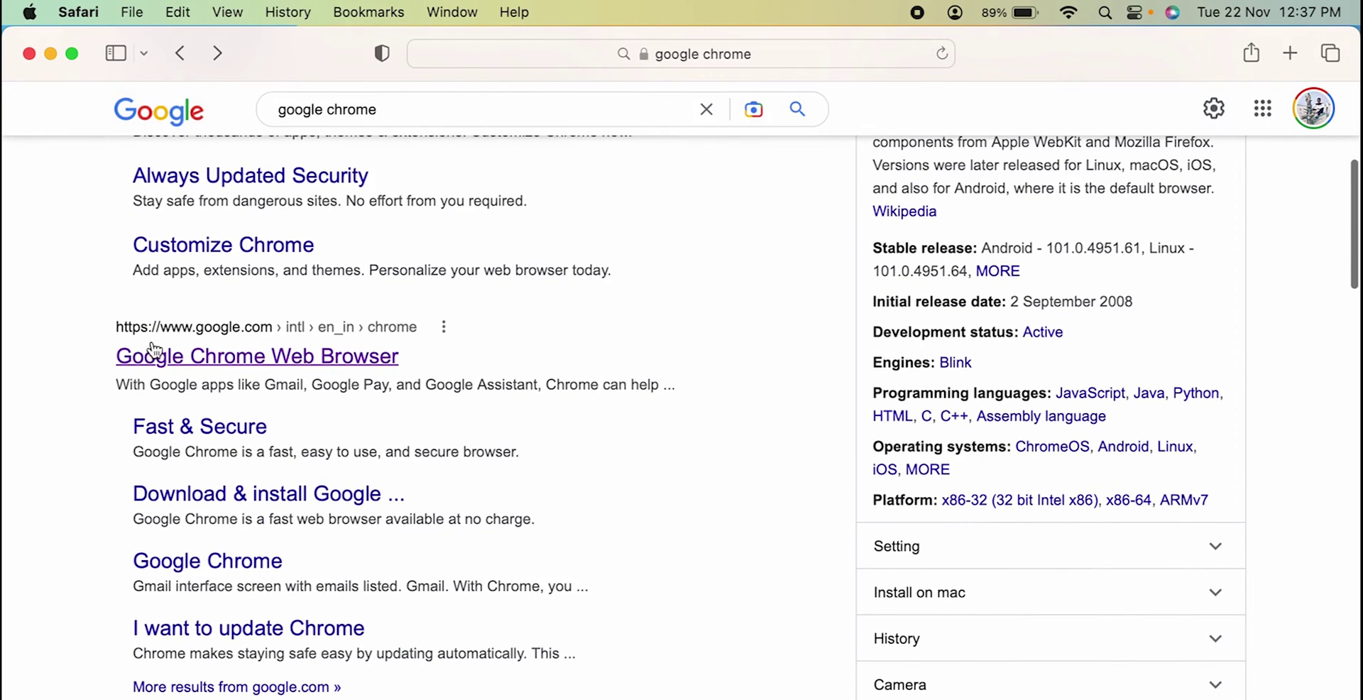
left_click(313, 355)
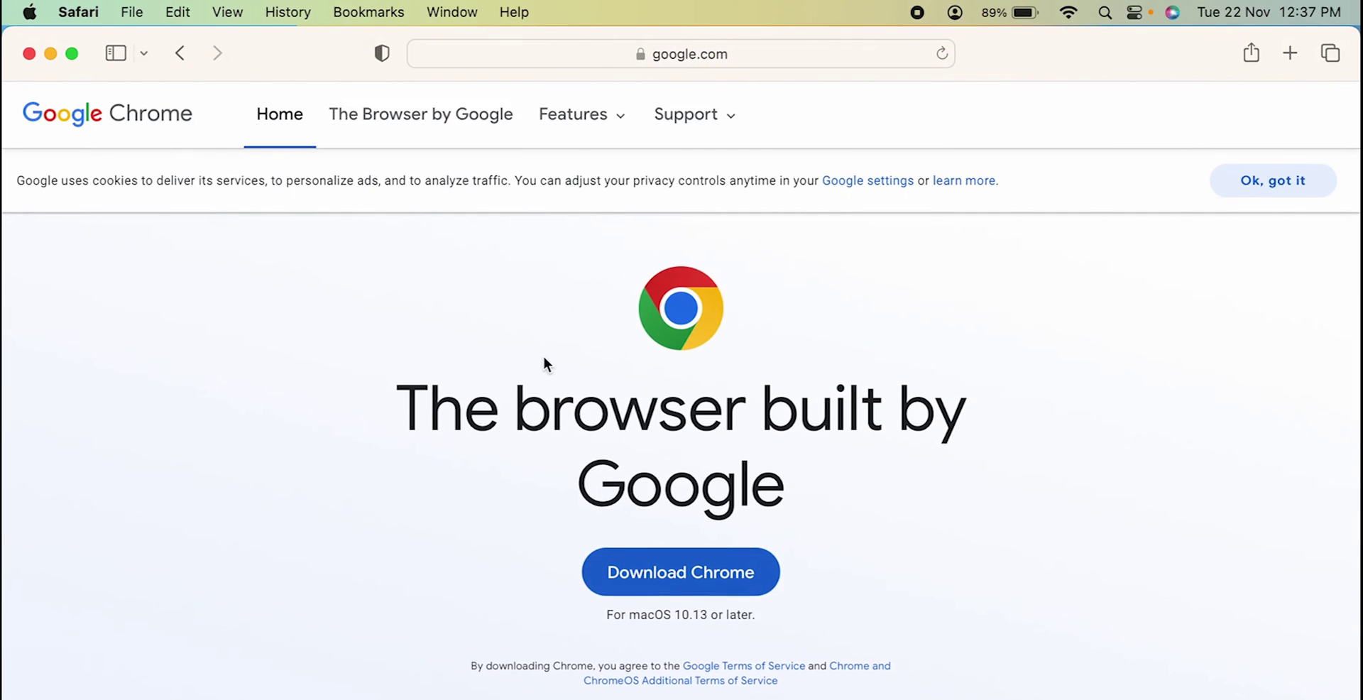
Dismiss the cookie notice and scroll the Chrome page to download googlechrome.dmg.
left_click(1284, 183)
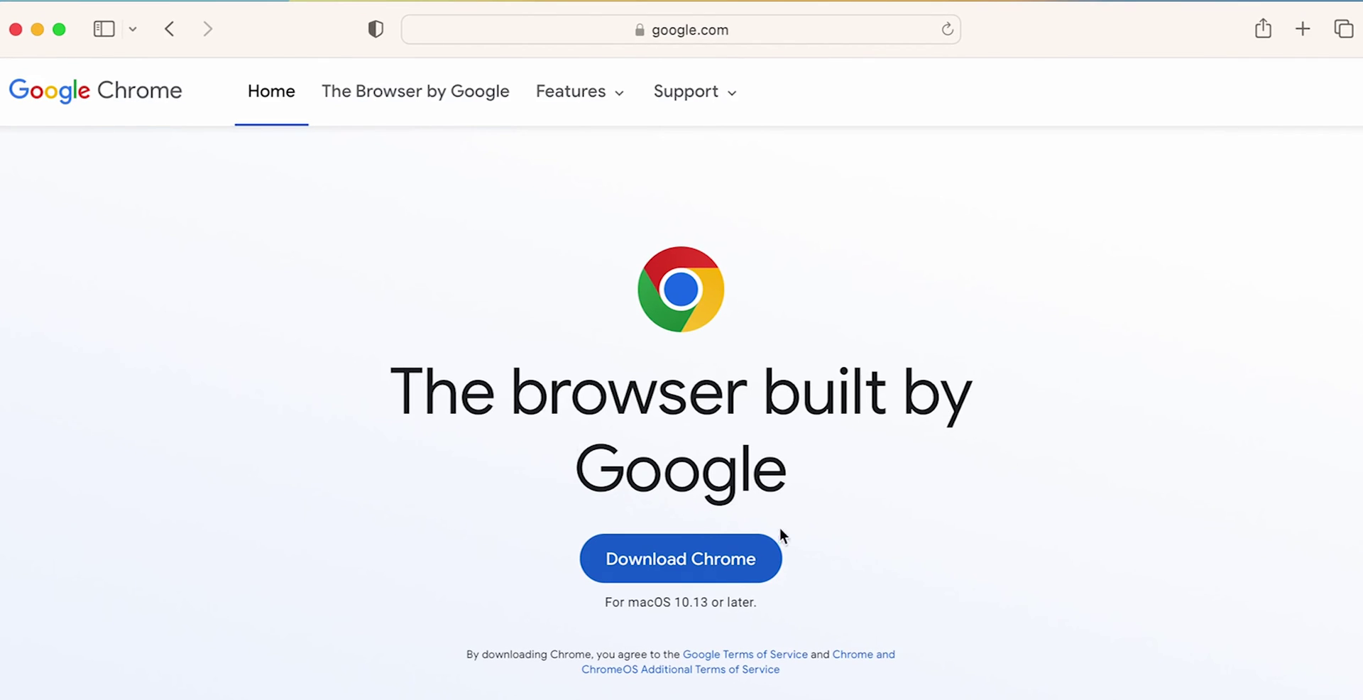
scroll(838, 560, "down", 2)
scroll(851, 530, "down", 1)
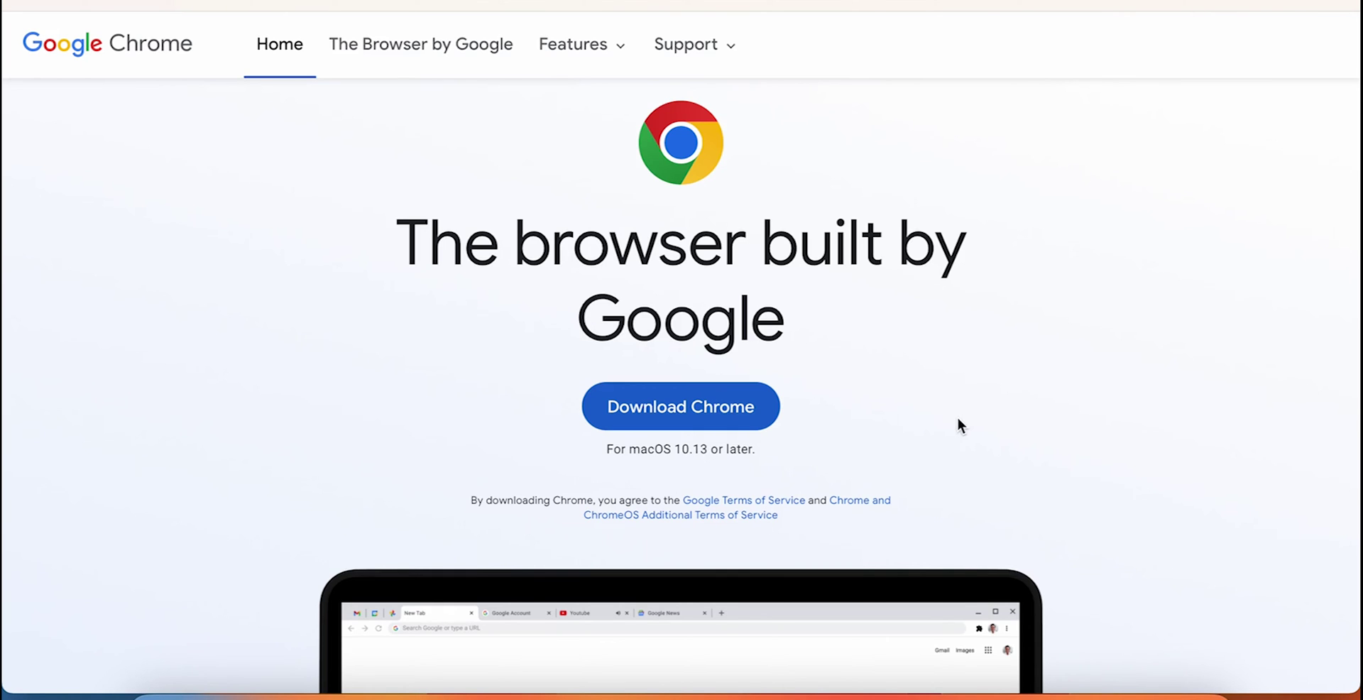
scroll(961, 419, "down", 2)
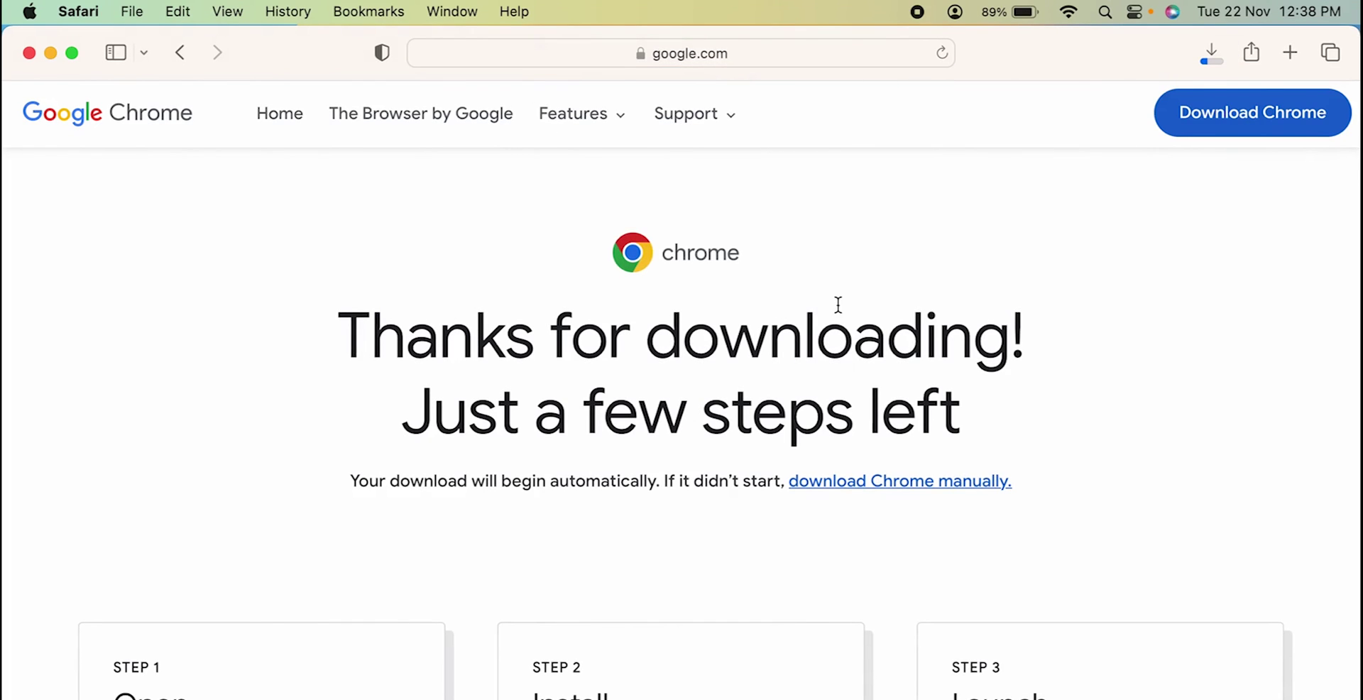
Confirm googlechrome.dmg (211.5 MB) finished downloading, then minimize Safari.
left_click(1212, 53)
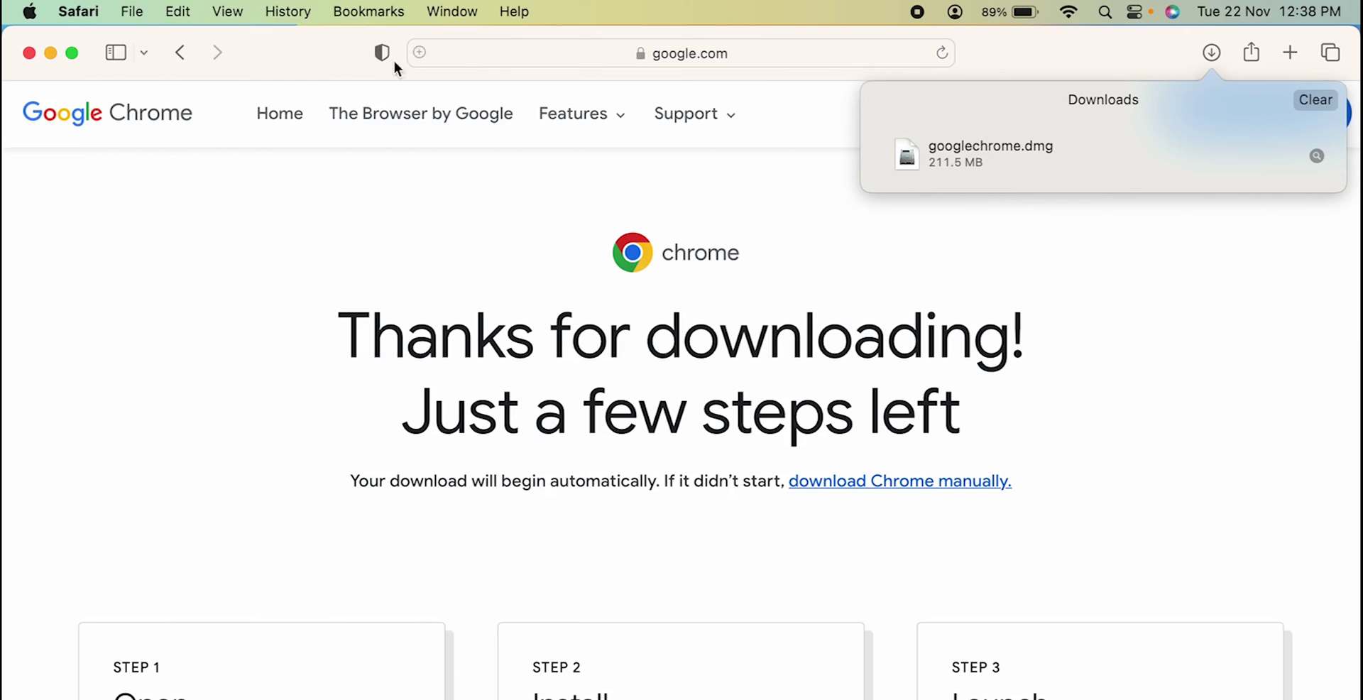
left_click(50, 54)
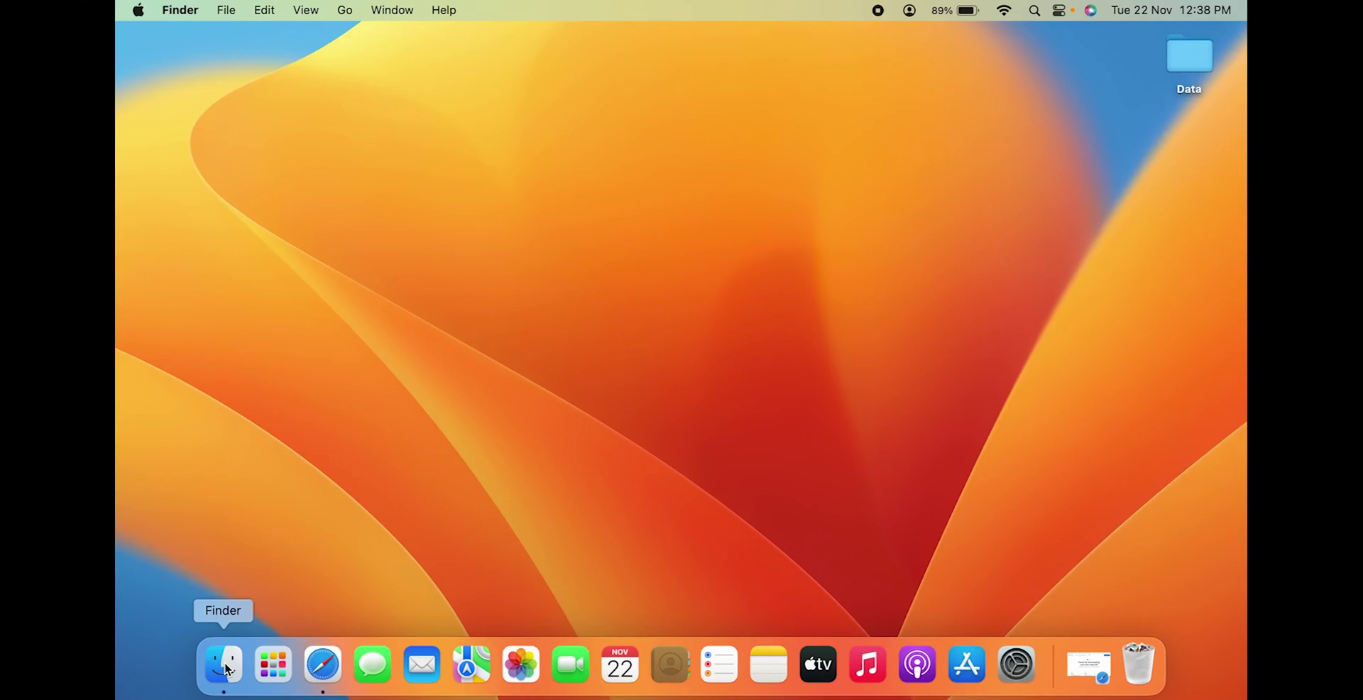
Open googlechrome.dmg from Finder's Downloads folder to show the Chrome installer.
left_click(223, 664)
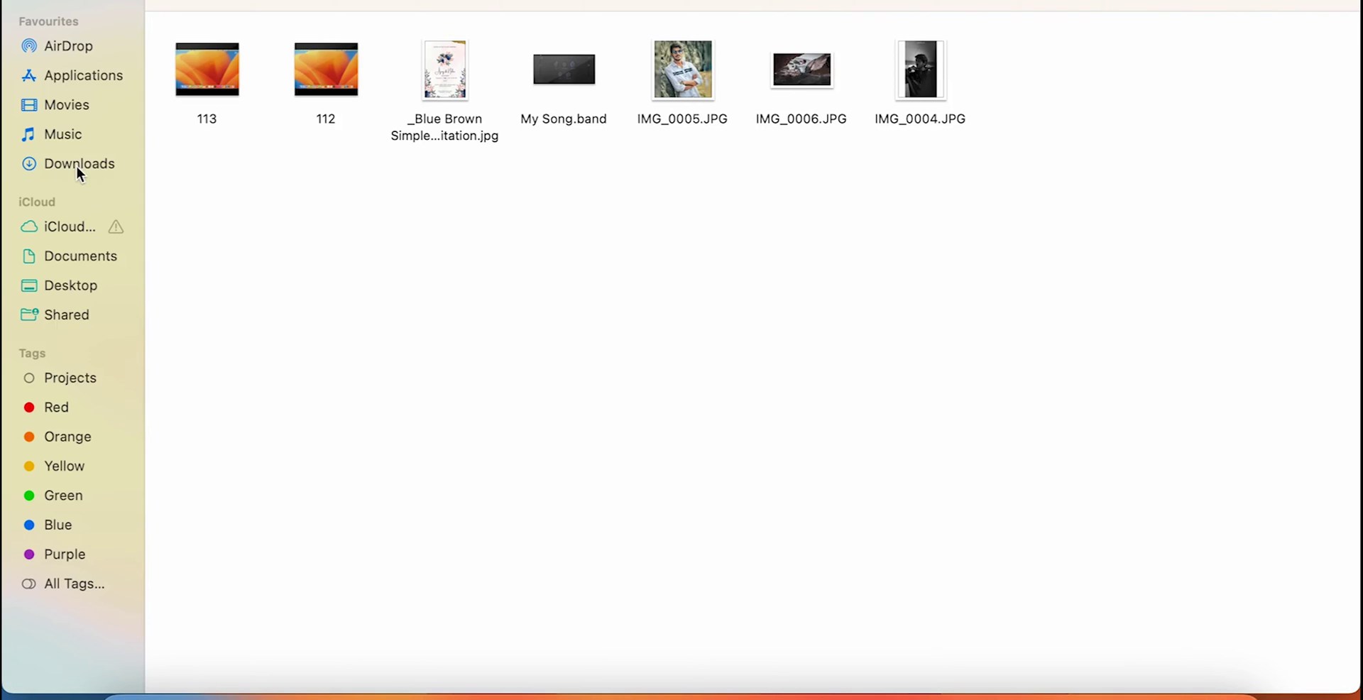
left_click(177, 197)
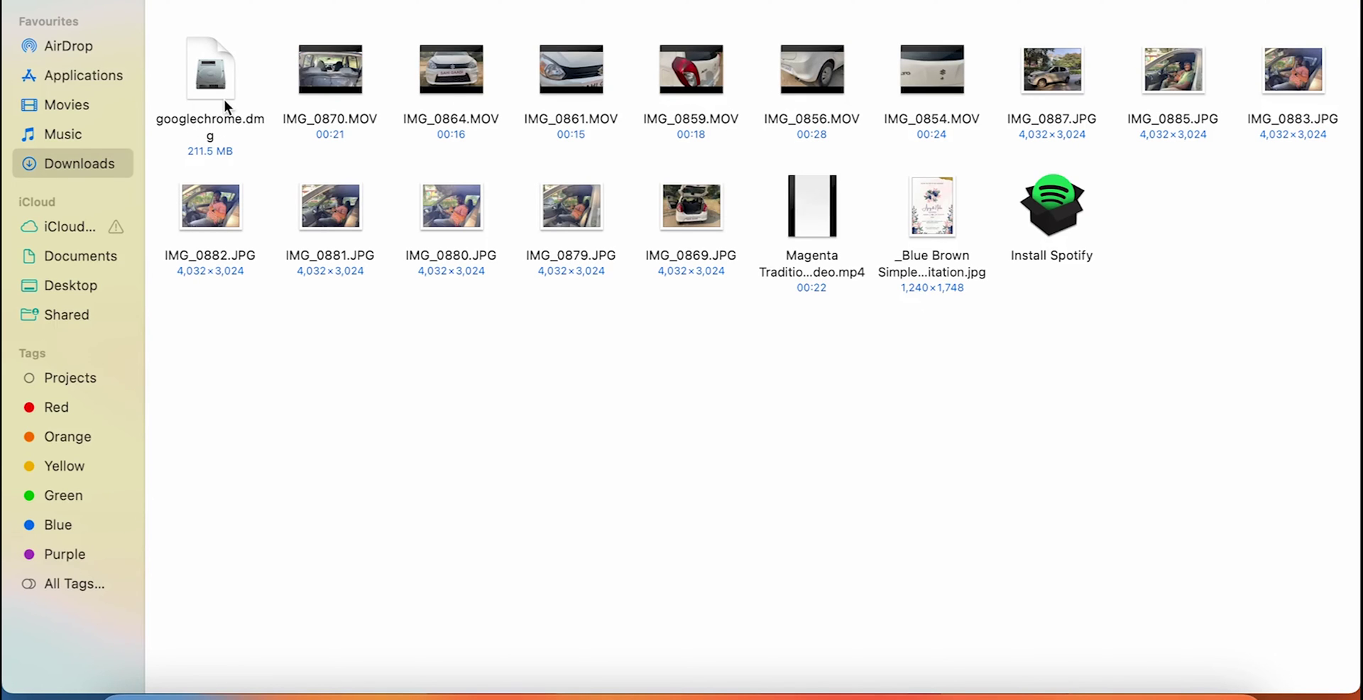
left_click(211, 122)
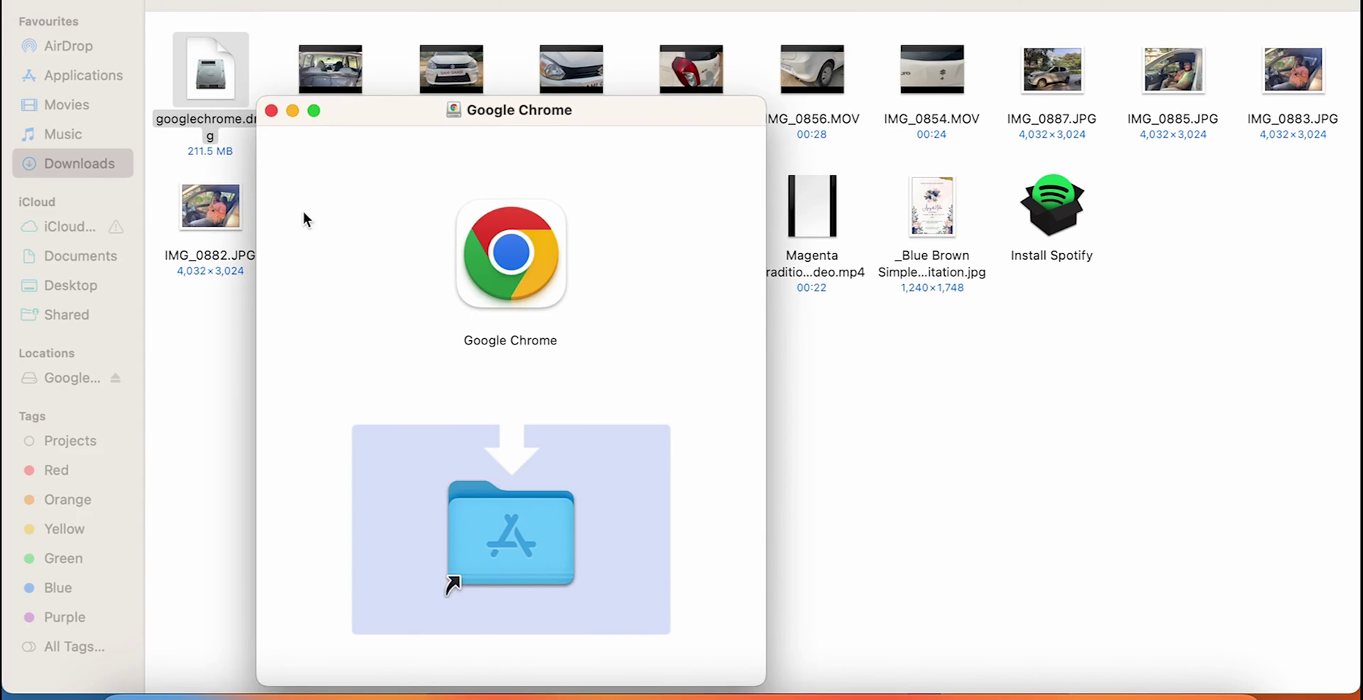
Drag Google Chrome from the installer window onto the Applications shortcut.
left_click_drag(623, 113, 829, 27)
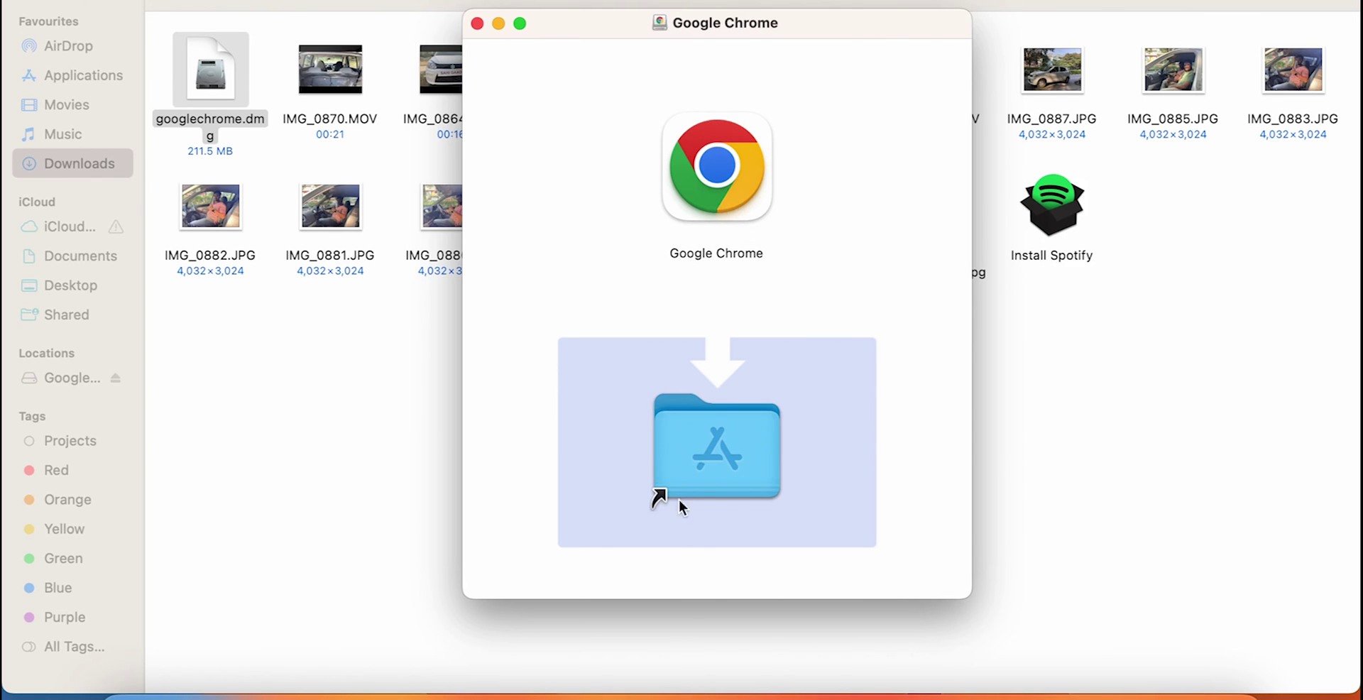
left_click(724, 186)
left_click_drag(723, 186, 723, 444)
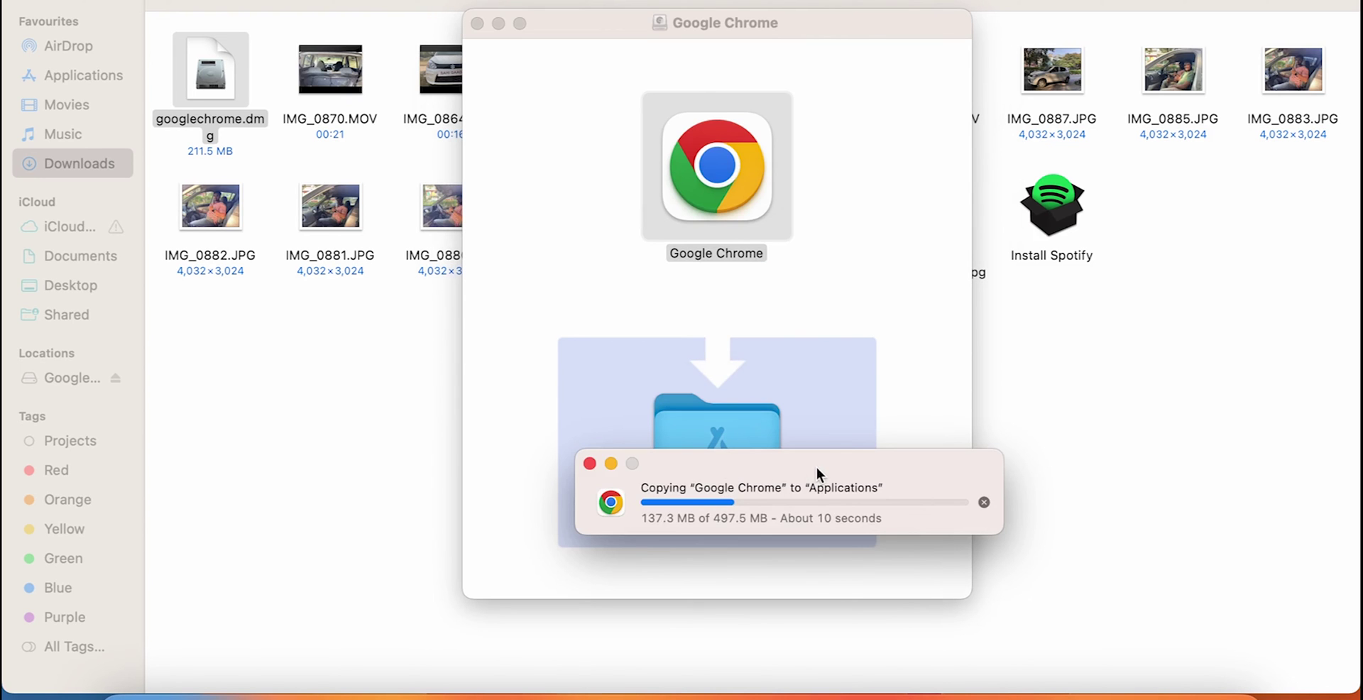
left_click_drag(816, 467, 738, 275)
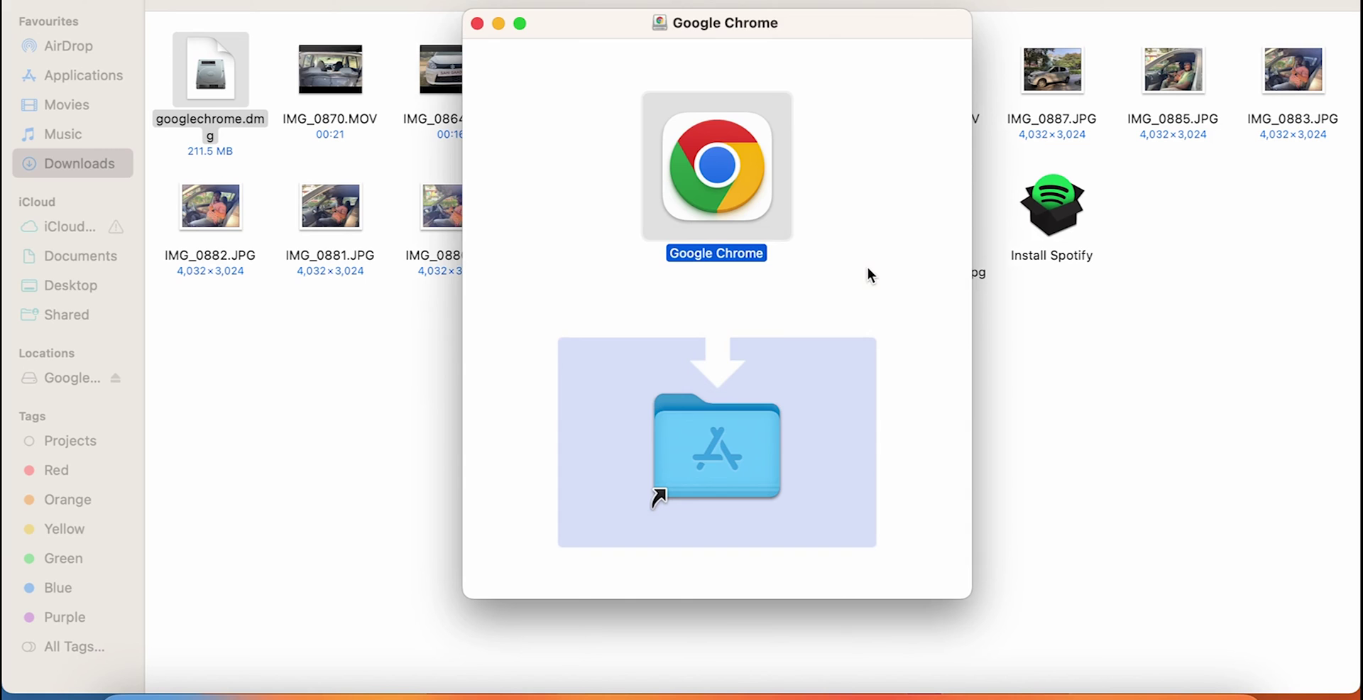
Close the installer and Downloads windows, then find Google Chrome in Launchpad and Applications.
left_click(477, 23)
left_click(25, 6)
mouse_move(139, 678)
left_click(135, 667)
left_click(190, 658)
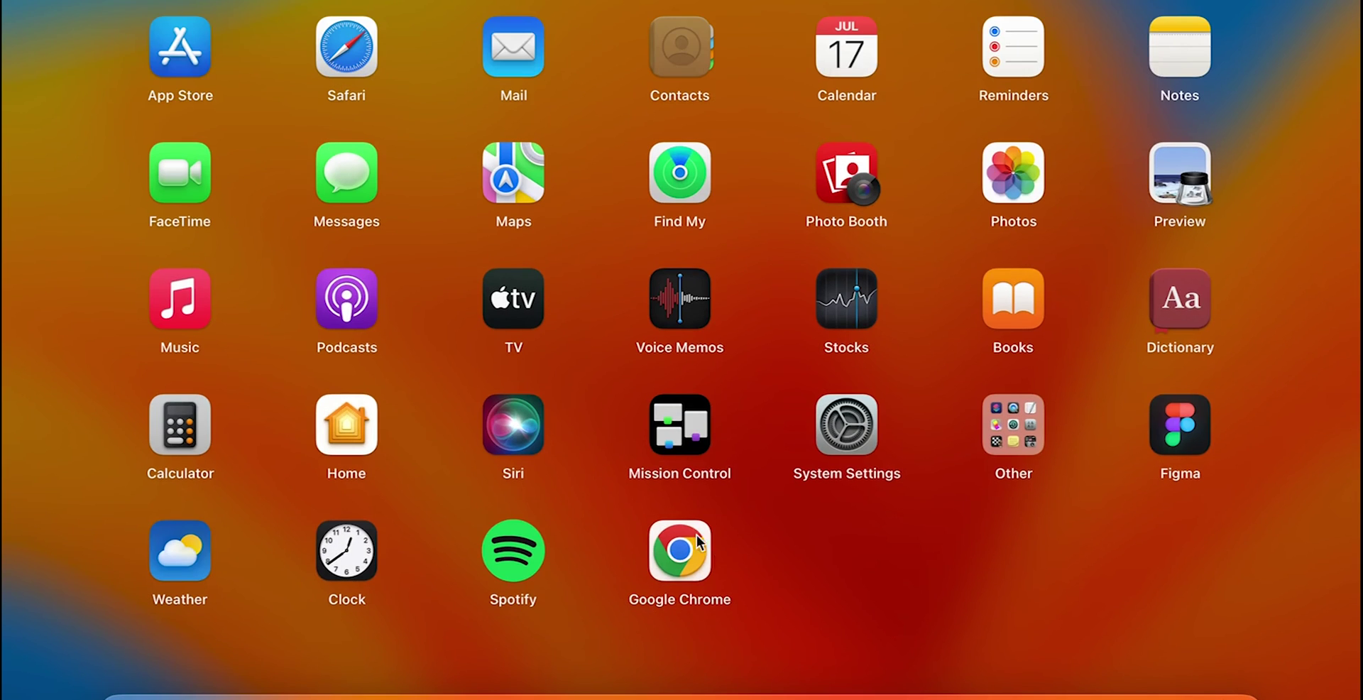
left_click(191, 663)
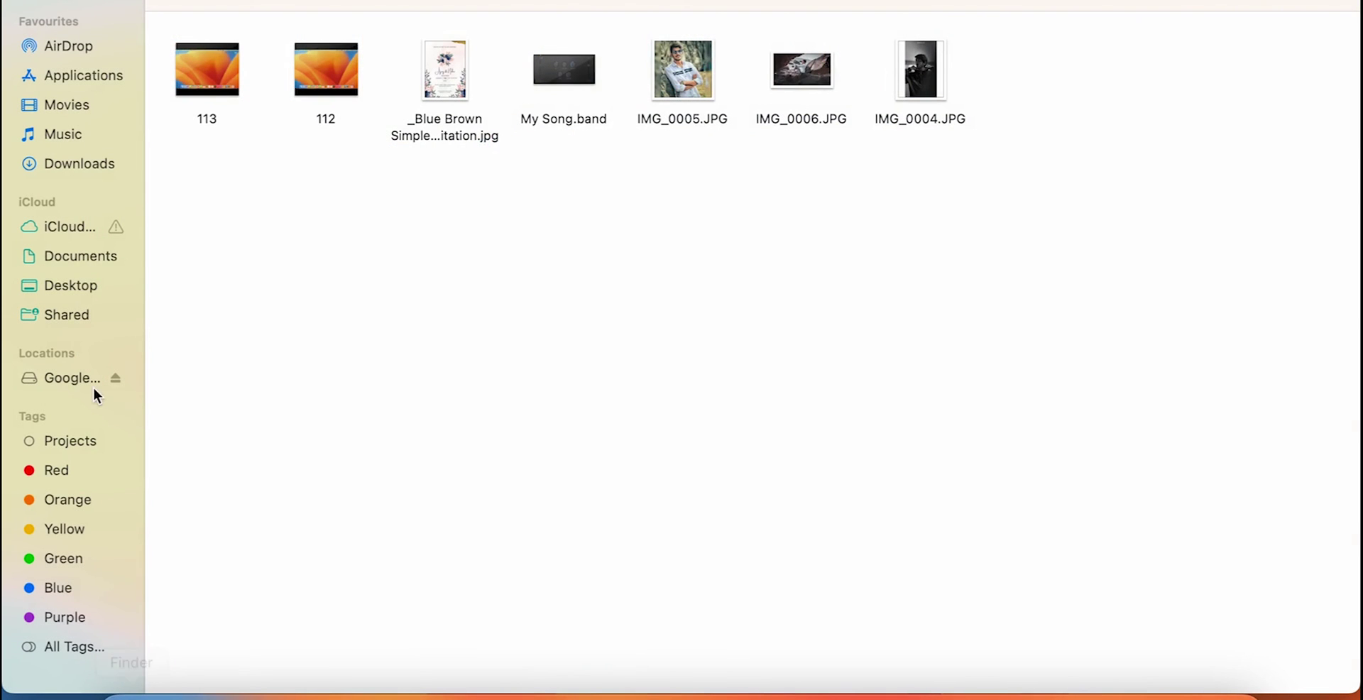
left_click(92, 83)
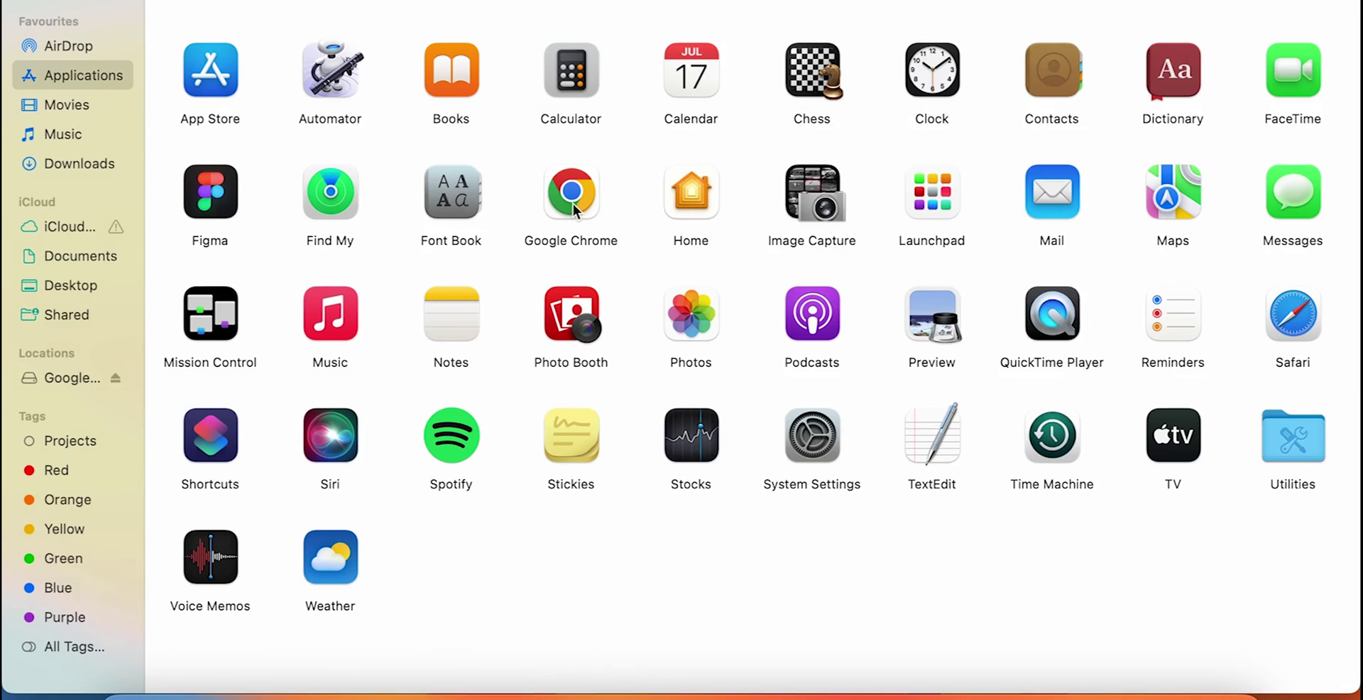
left_click(577, 244)
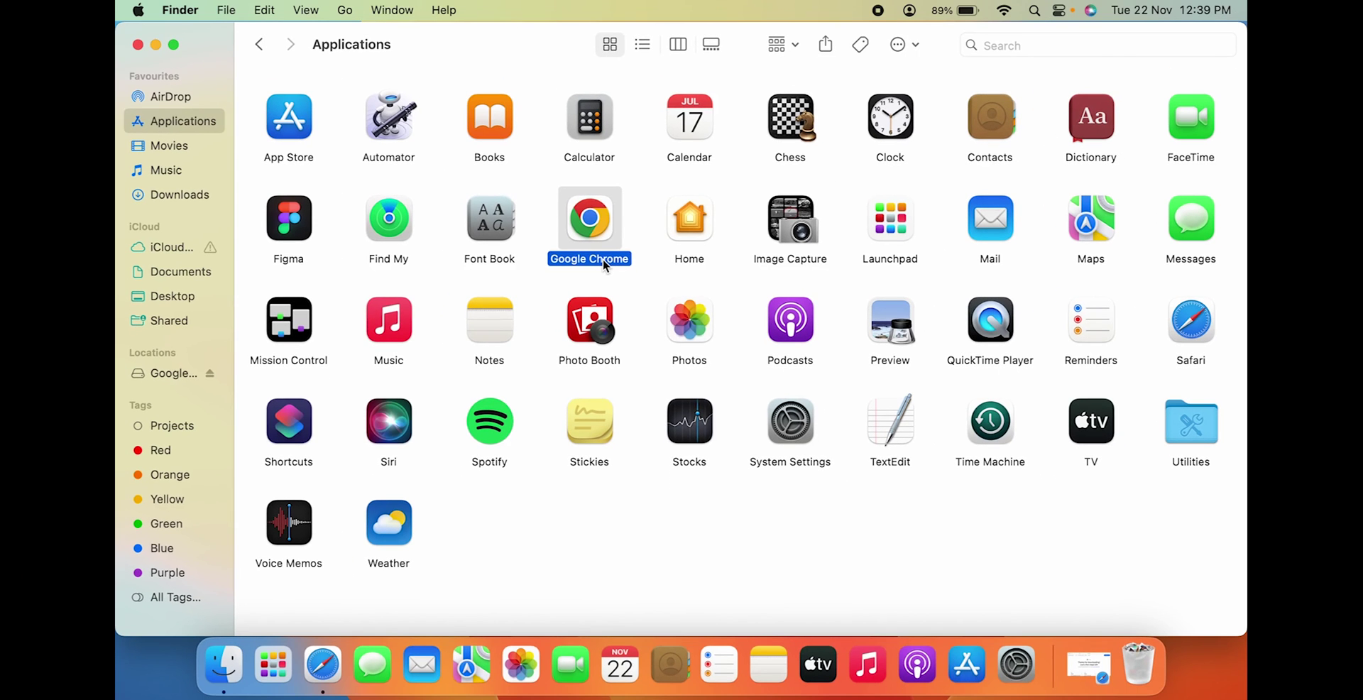
Launch Google Chrome from Applications and accept the downloaded-app warning.
double_click(588, 243)
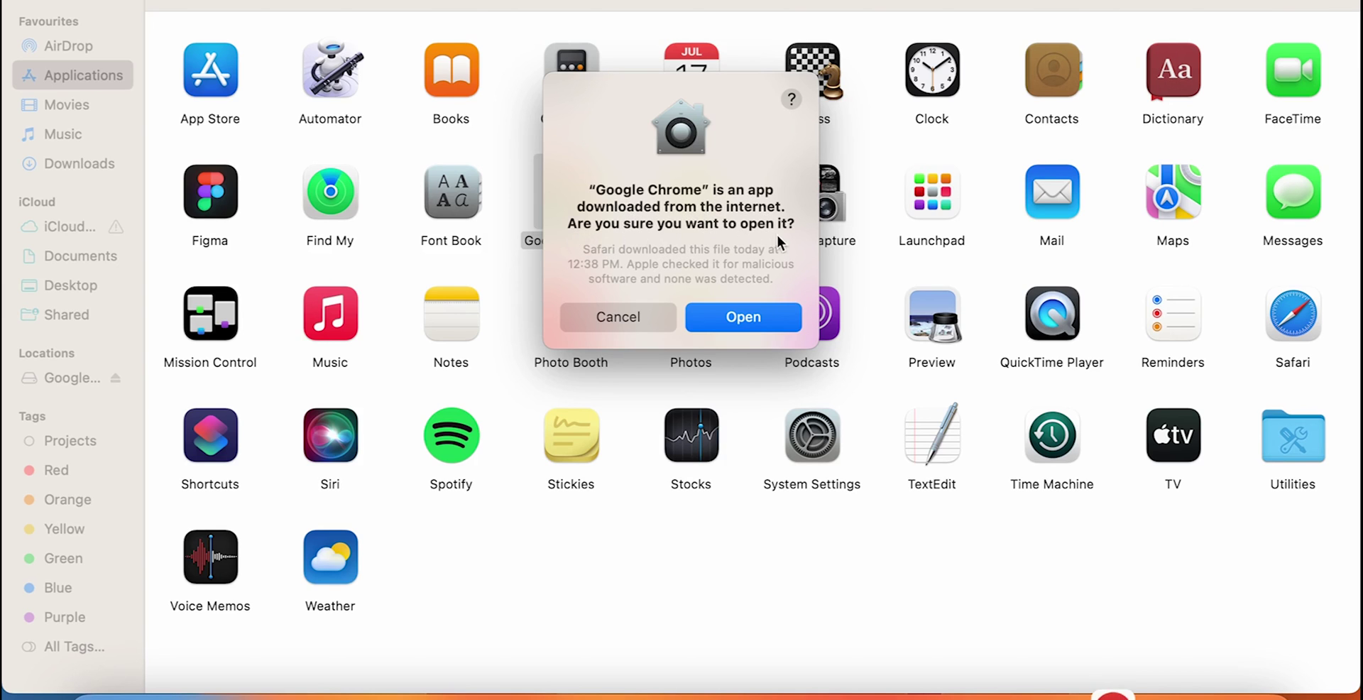
left_click(757, 317)
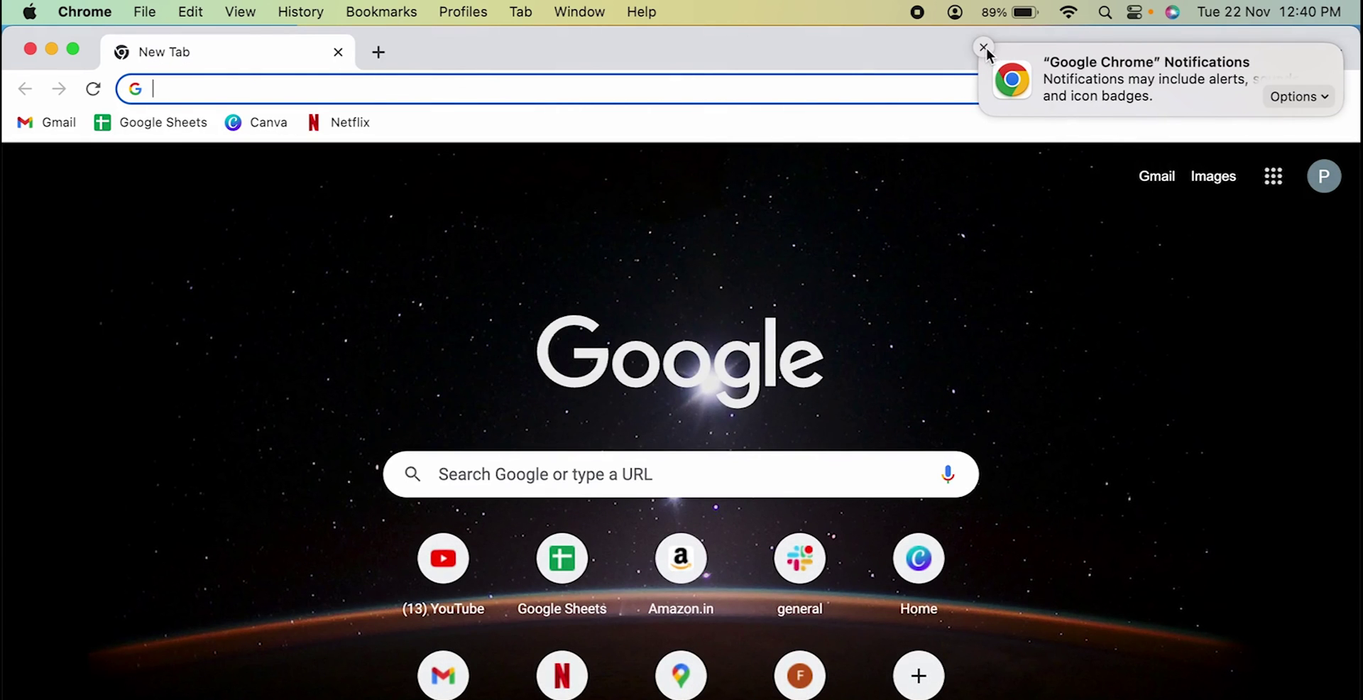
Close the notifications banner at the top of Chrome's New Tab page.
left_click(984, 48)
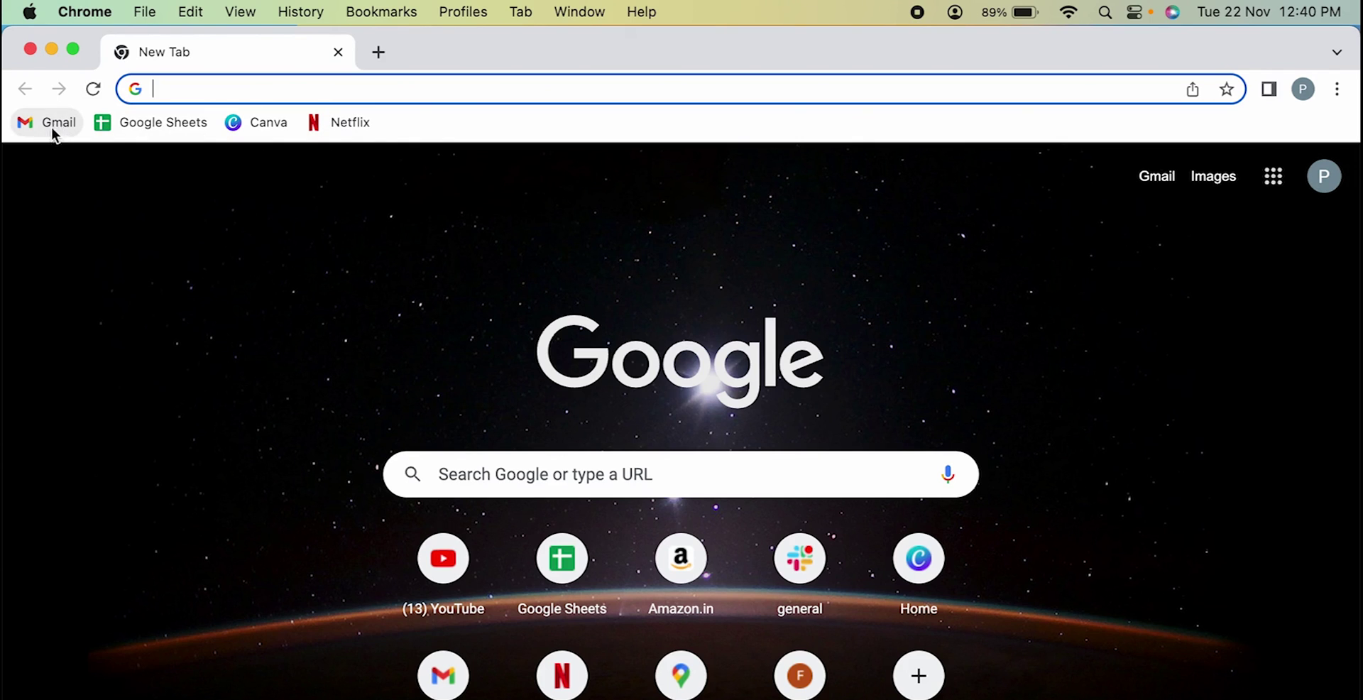
Minimize the Chrome window and the Finder Applications window to reveal the desktop.
left_click(51, 50)
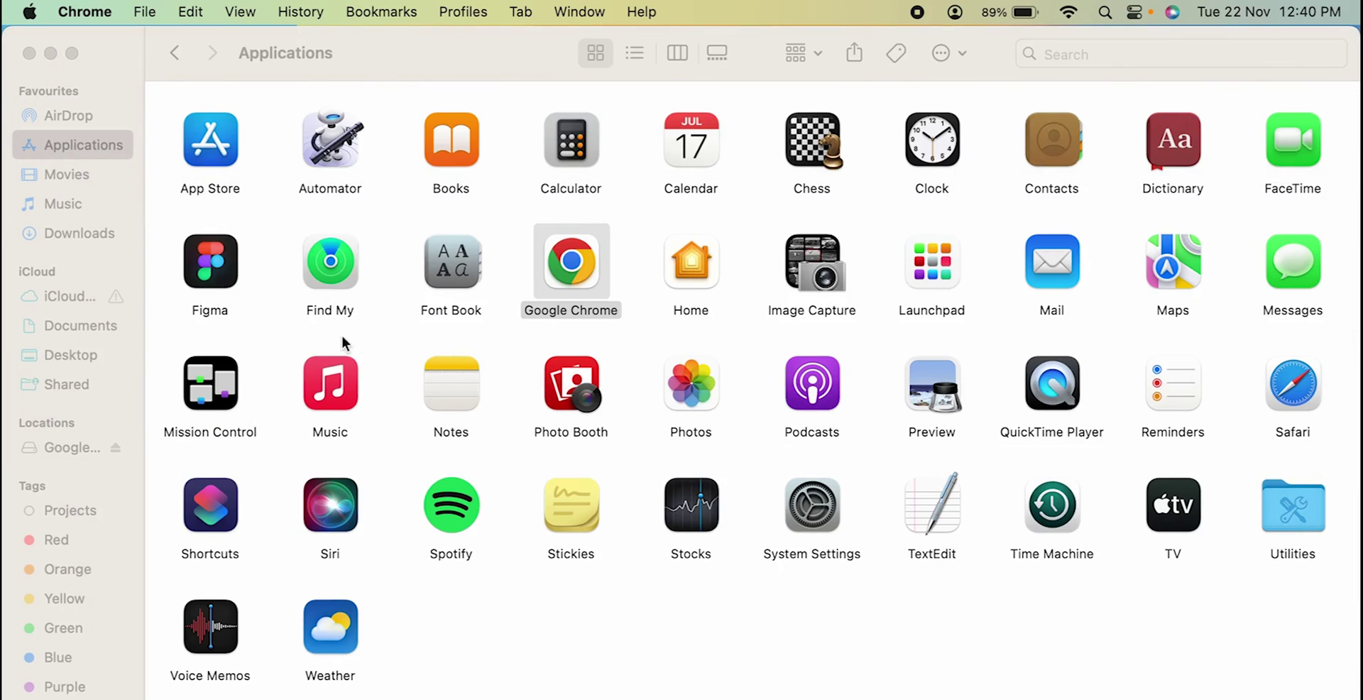
left_click(53, 57)
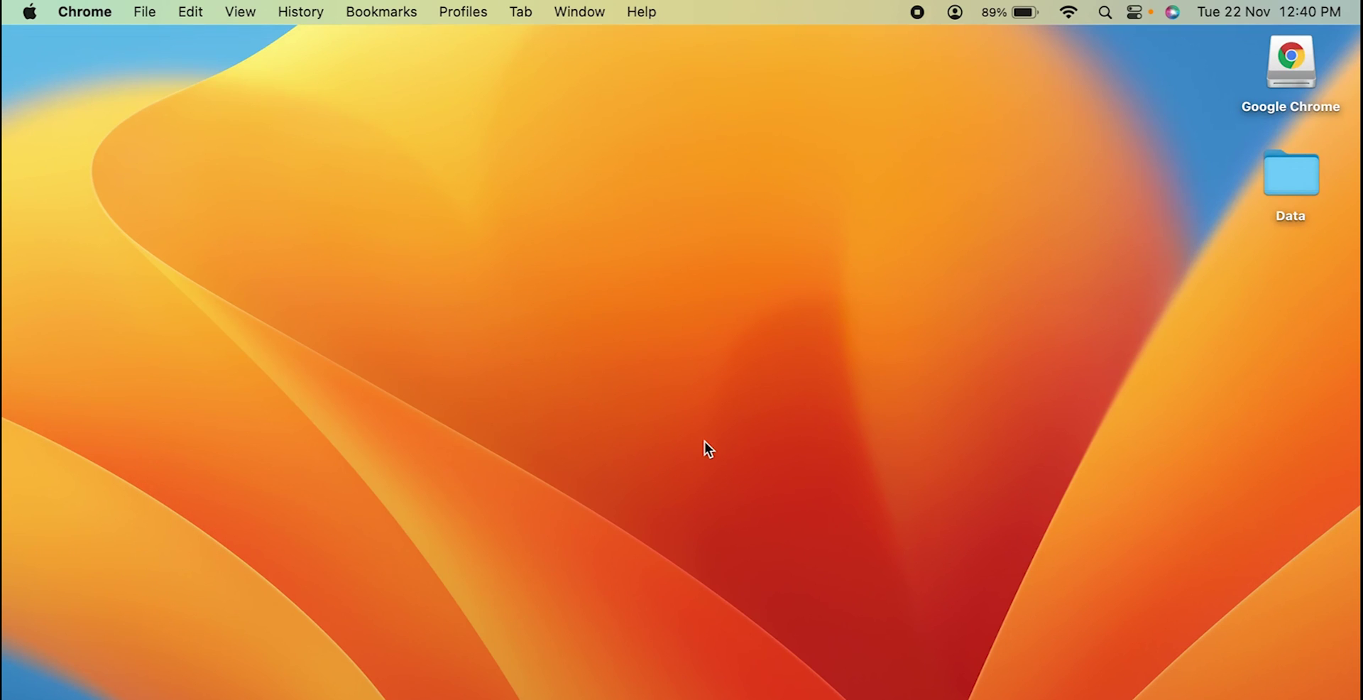